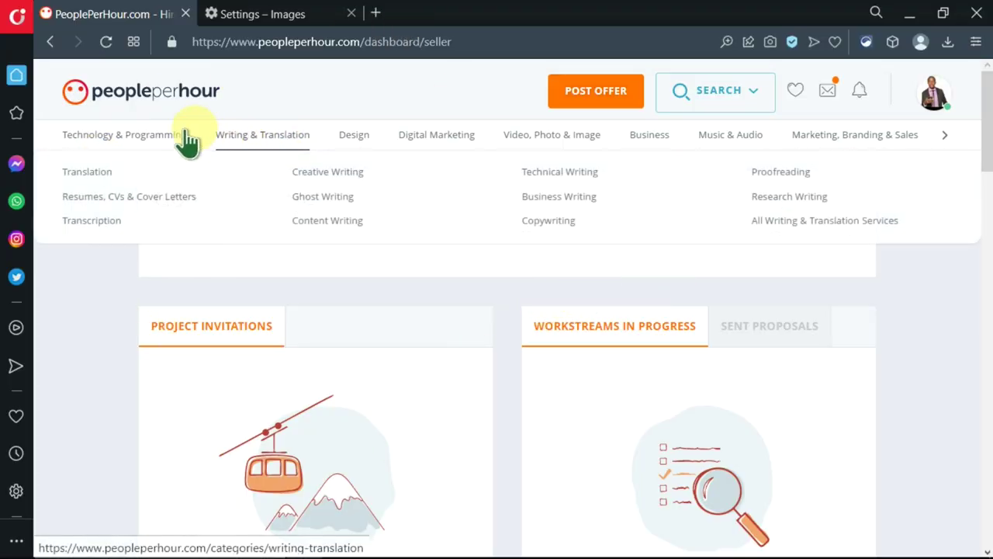
Look over the service categories and open the freelance project search
mouse_move(311, 124)
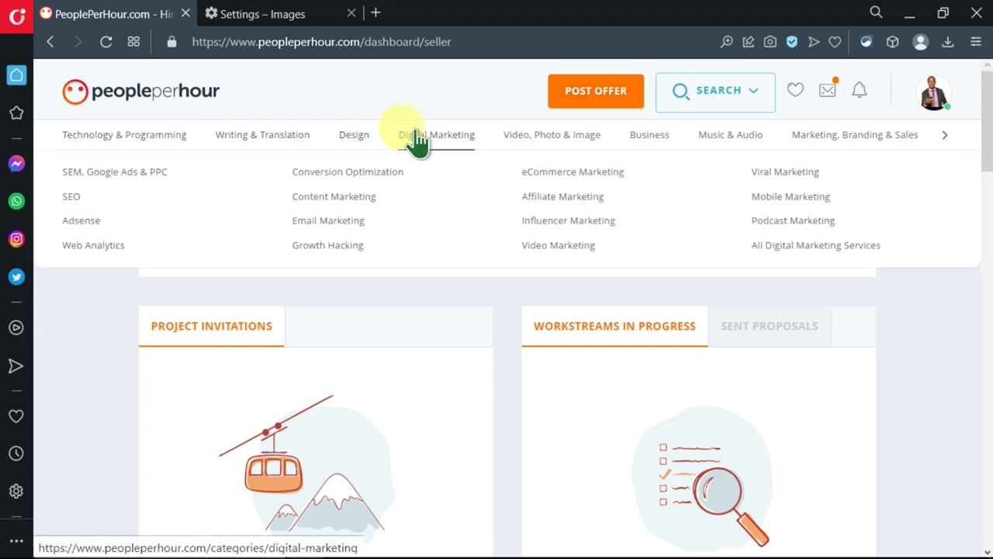
mouse_move(104, 144)
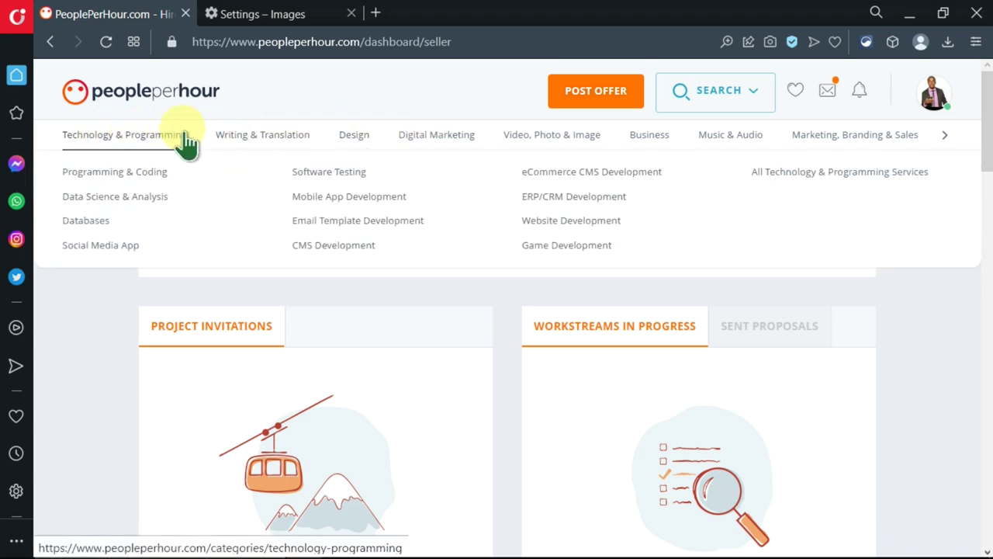
mouse_move(242, 143)
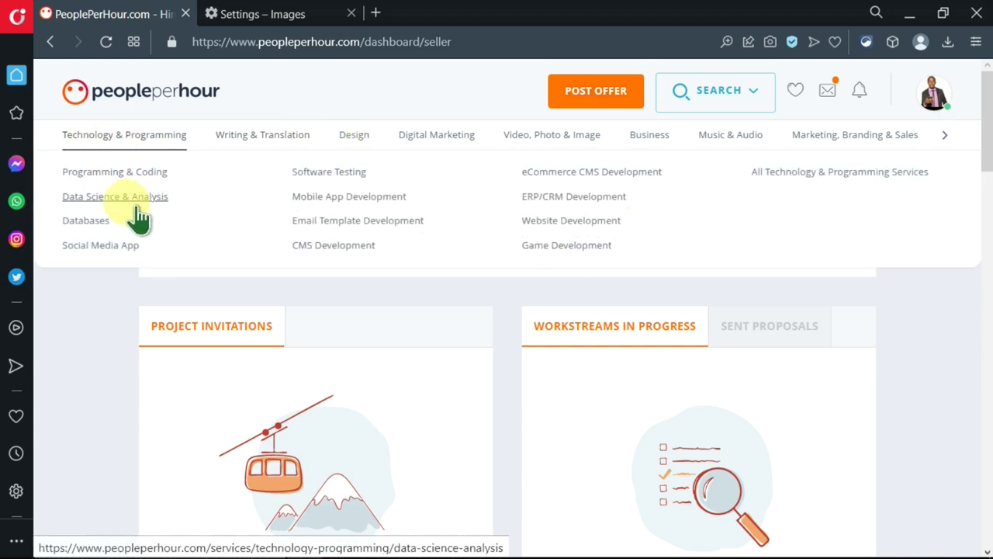
left_click(754, 109)
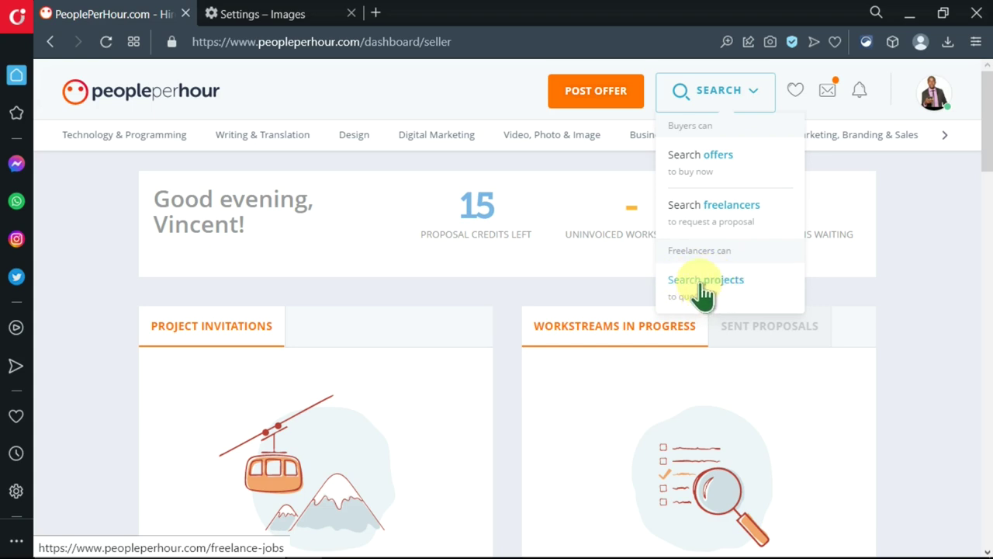
left_click(702, 289)
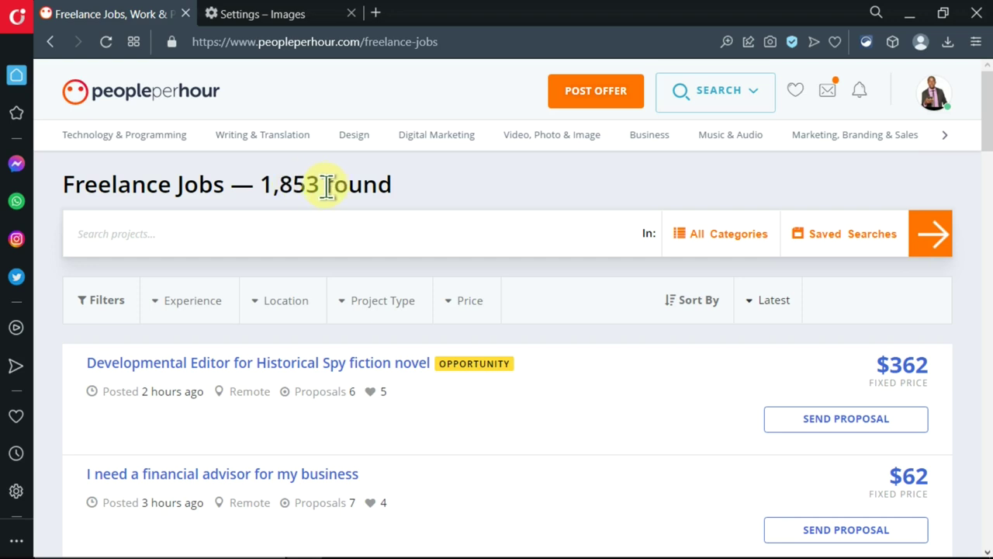
Search the freelance projects for "article blog writing"
mouse_move(320, 145)
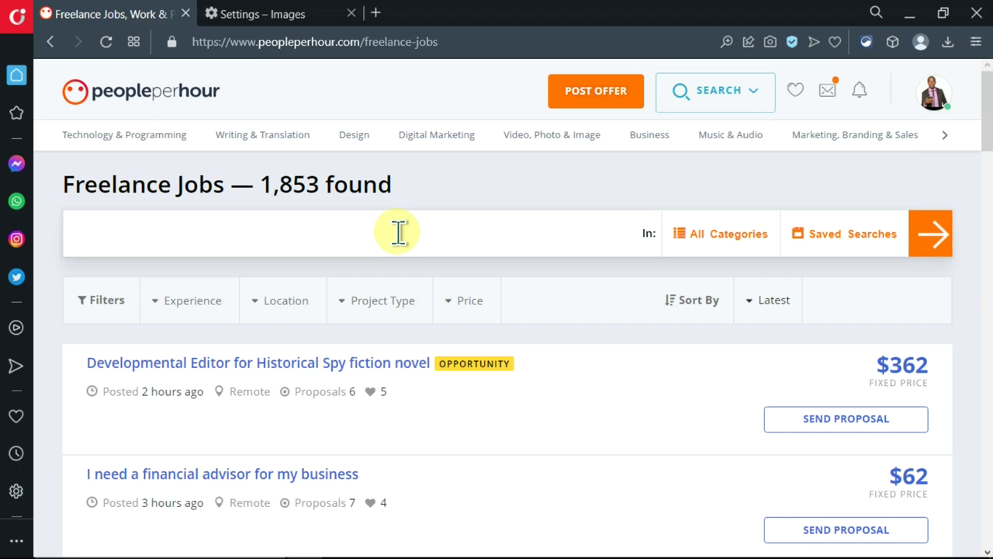
left_click(398, 232)
type("article blog writing")
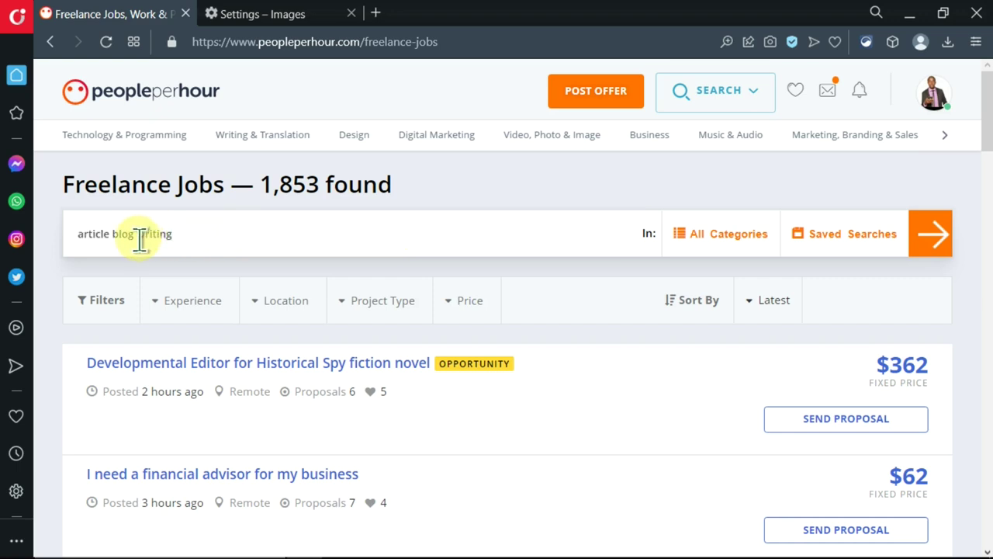
left_click(929, 252)
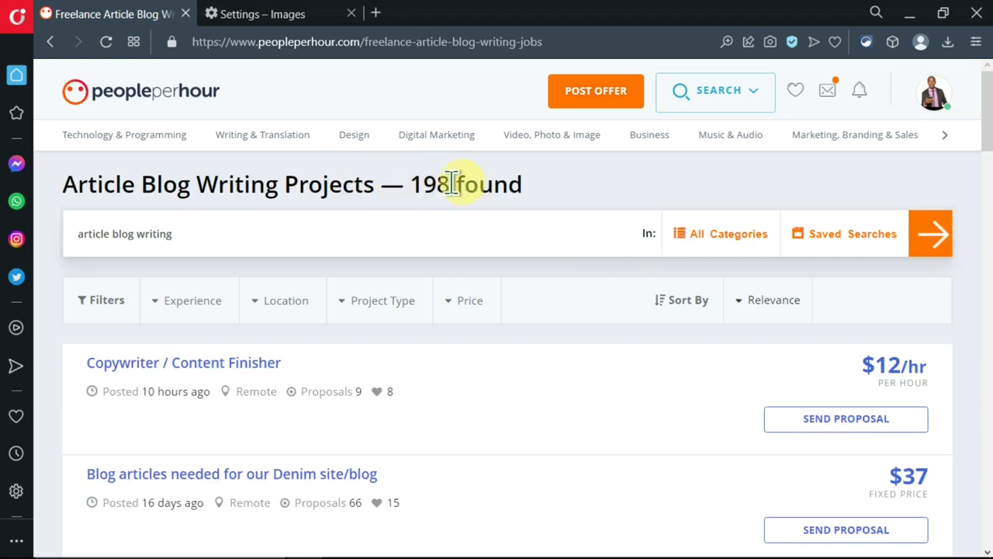
Examine the posting dates, proposal numbers and prices of the article blog writing projects
scroll(543, 310, "down", 3)
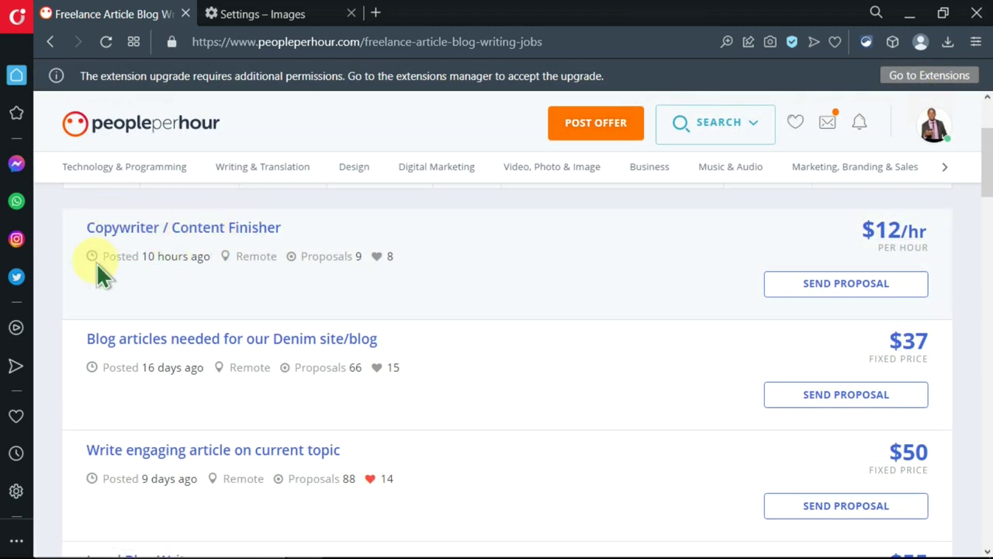
mouse_move(256, 256)
scroll(340, 270, "down", 2)
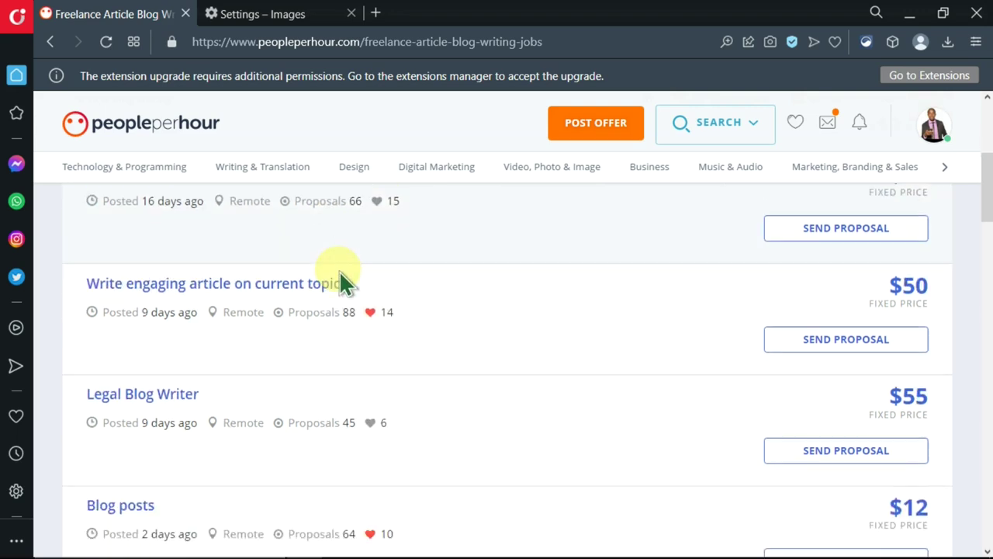
scroll(335, 268, "up", 2)
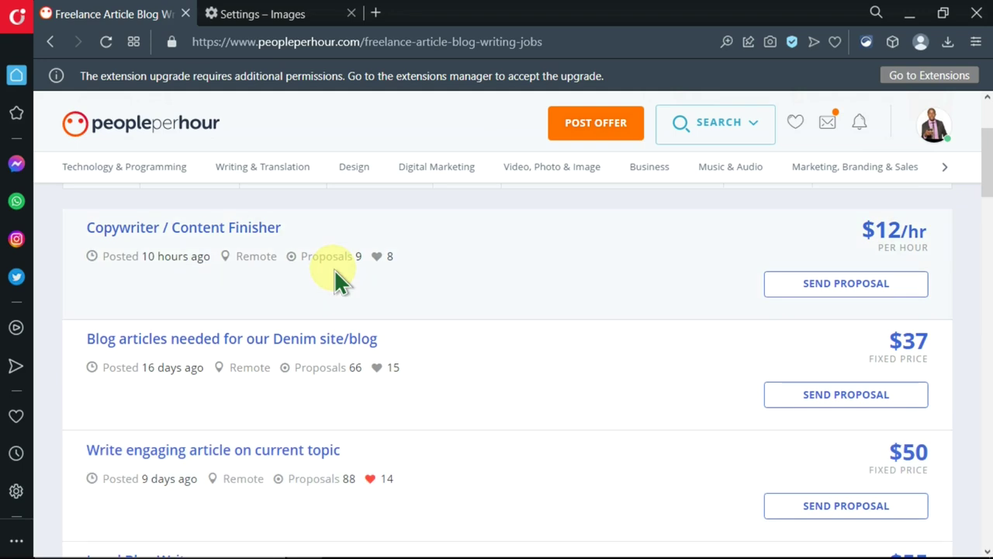
scroll(335, 272, "up", 2)
scroll(335, 273, "down", 4)
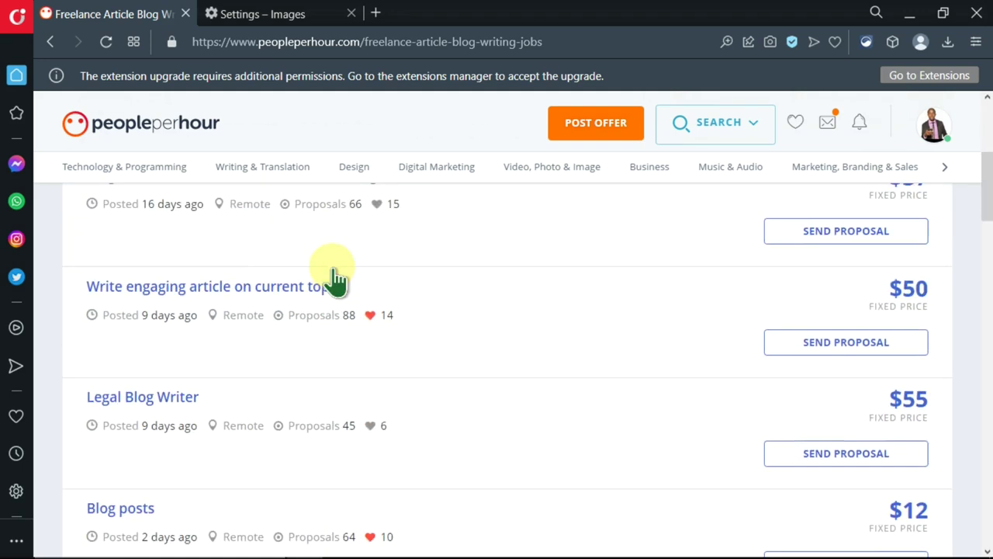
scroll(335, 272, "down", 2)
scroll(332, 267, "down", 2)
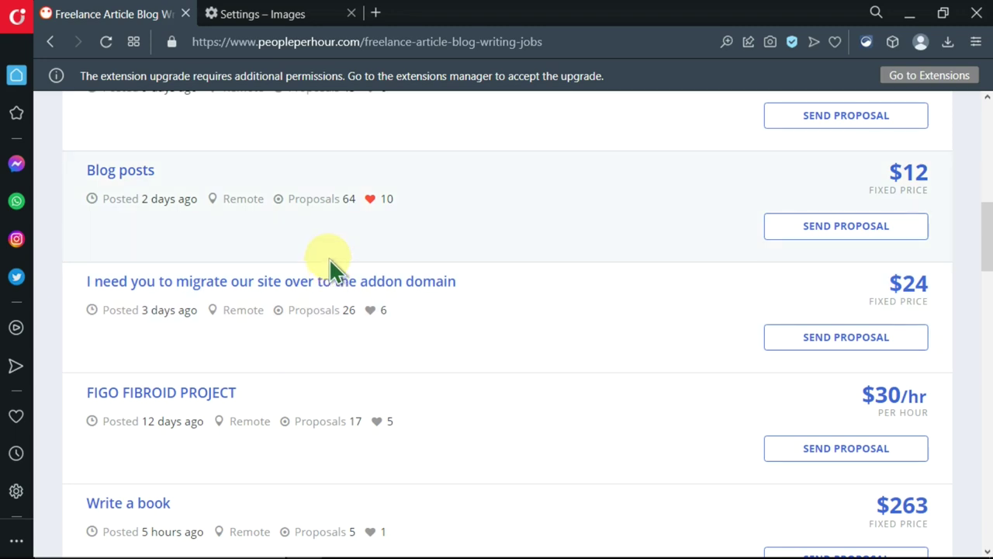
scroll(329, 257, "up", 10)
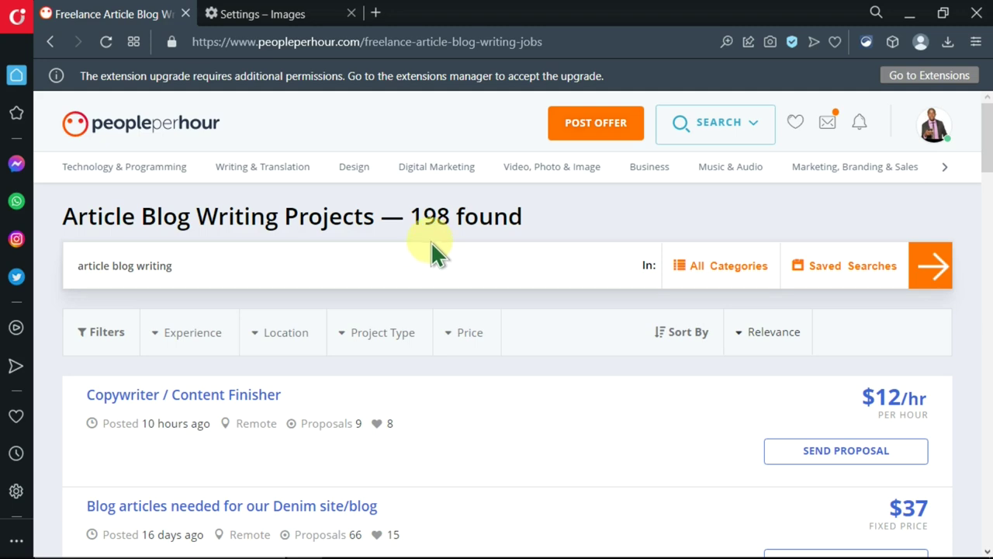
Sort the article blog writing projects by Latest
scroll(408, 261, "down", 1)
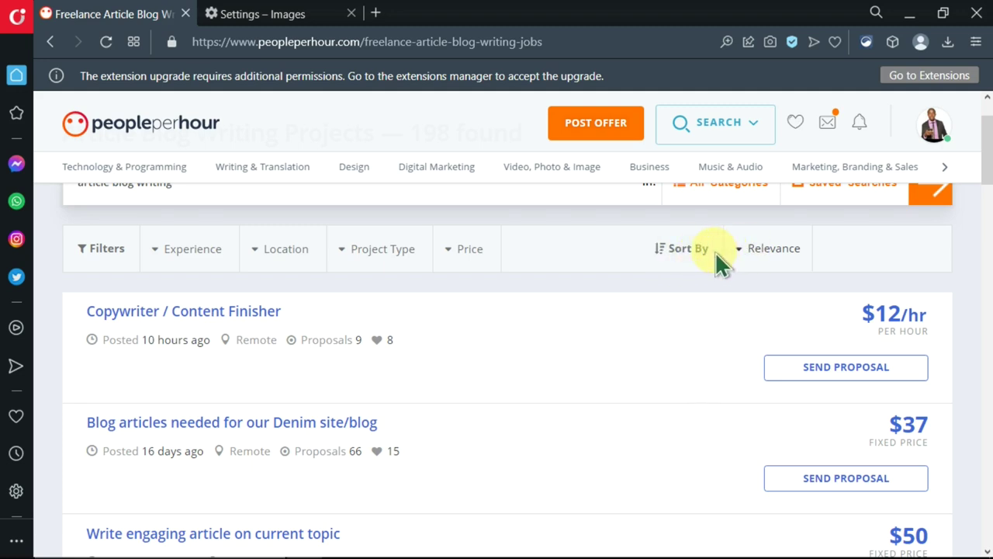
left_click(737, 252)
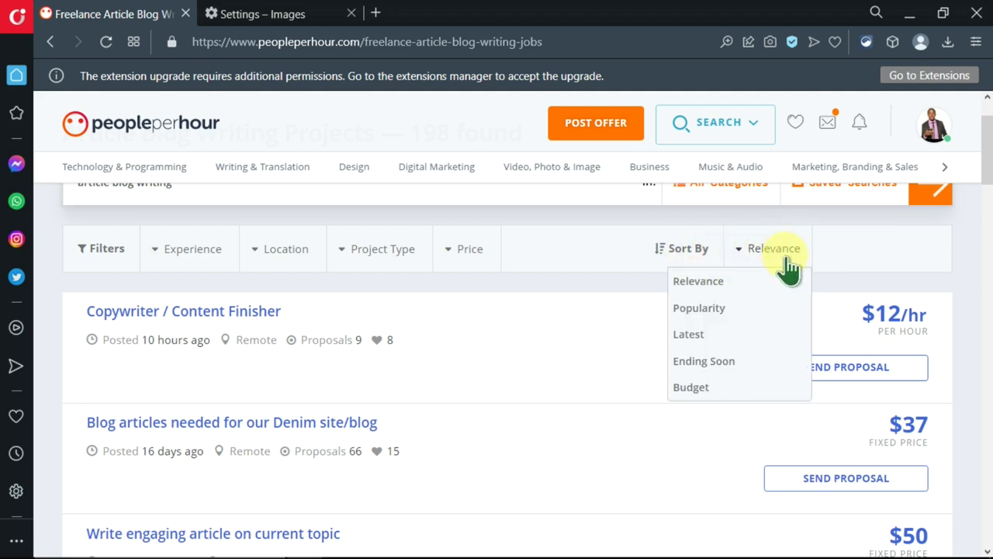
left_click(697, 335)
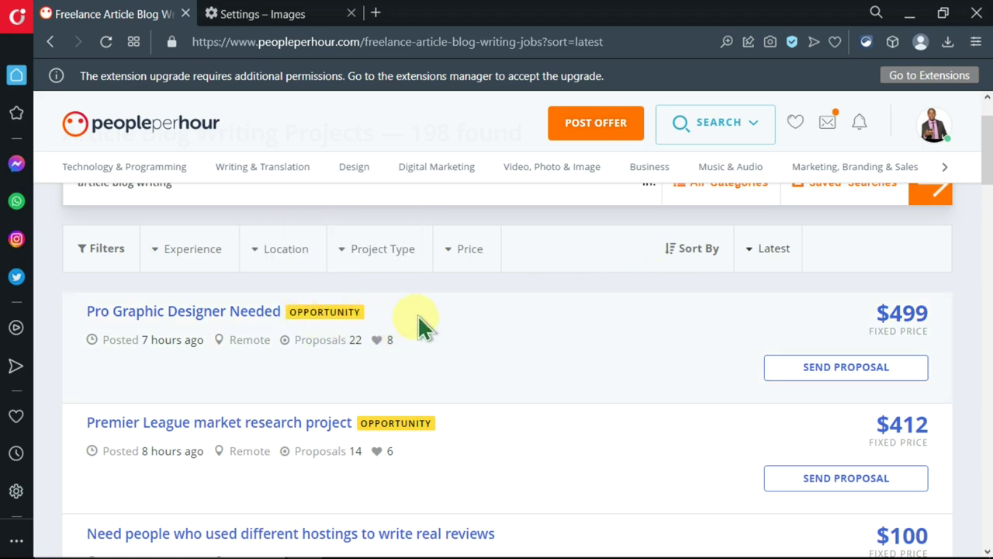
Read the Opportunity badge's explanation and check how well the latest projects match the writing search
mouse_move(302, 311)
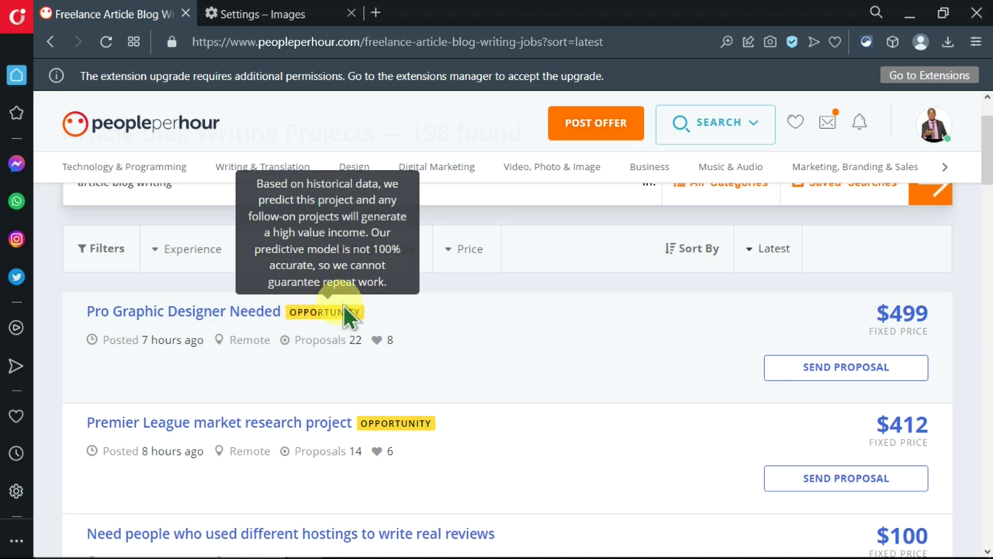
scroll(498, 314, "down", 1)
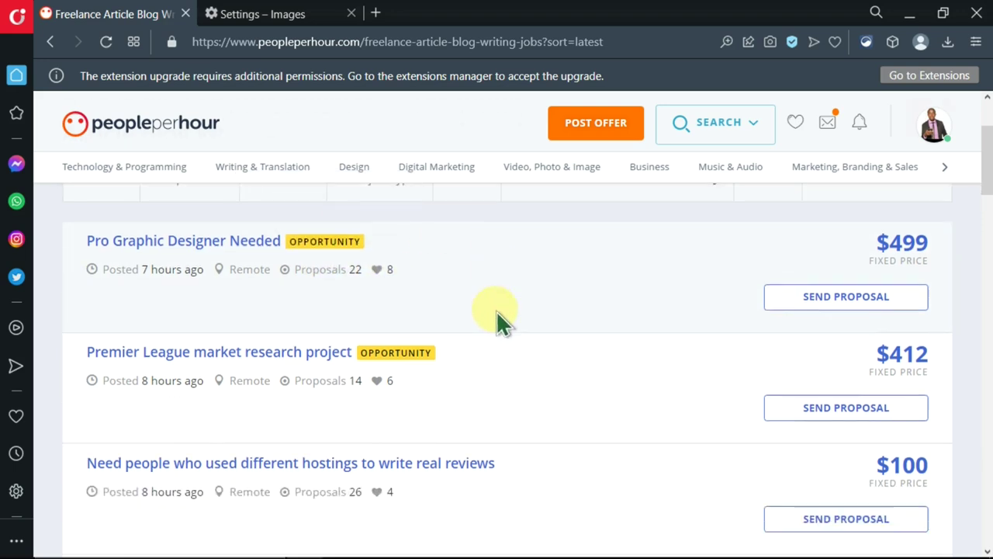
scroll(496, 310, "down", 2)
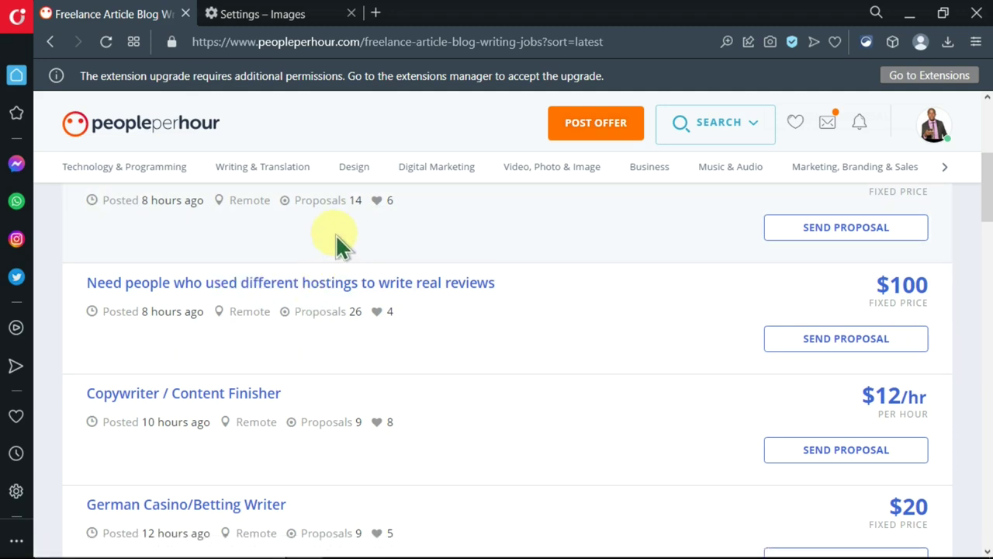
scroll(335, 233, "down", 3)
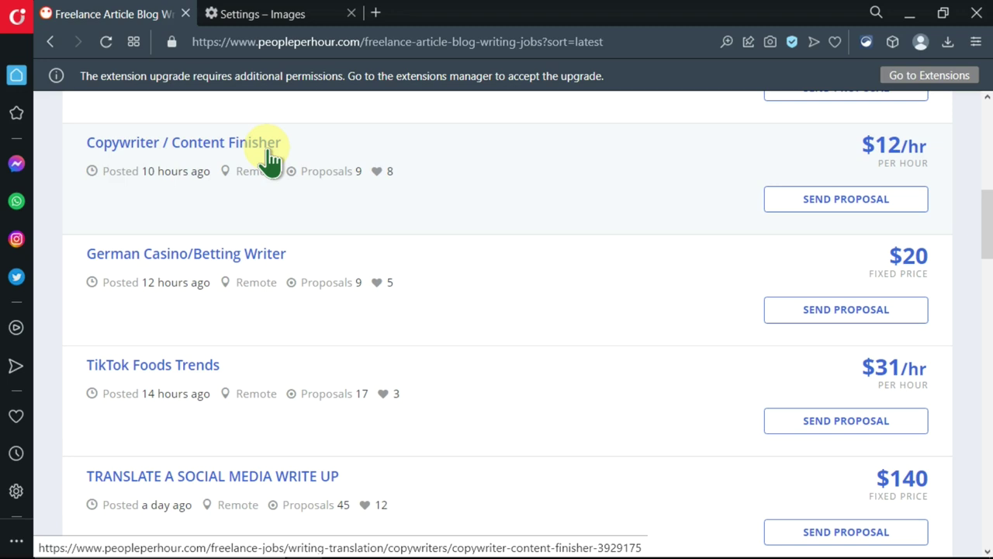
scroll(268, 159, "down", 1)
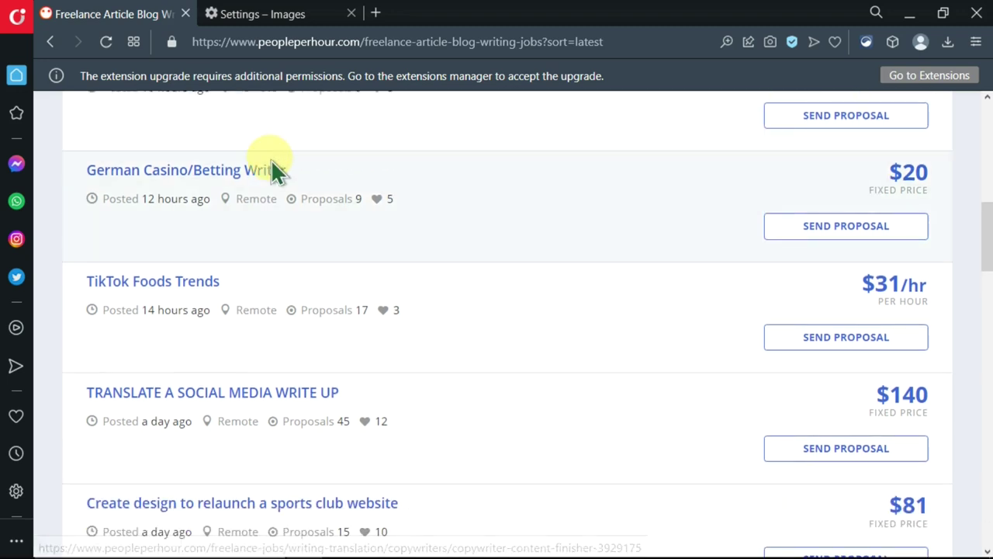
scroll(194, 263, "down", 7)
scroll(194, 262, "up", 3)
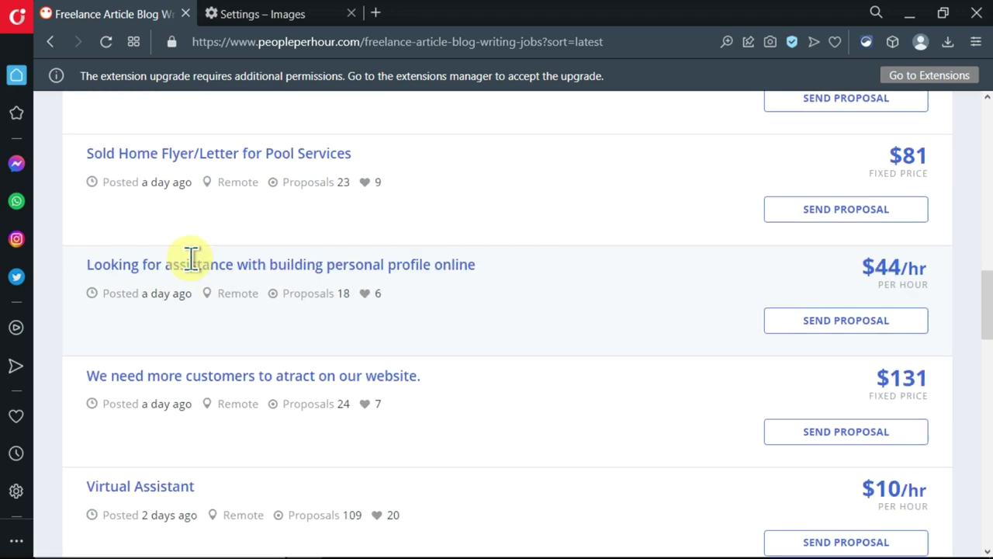
scroll(191, 259, "up", 4)
scroll(186, 248, "down", 1)
scroll(184, 251, "up", 5)
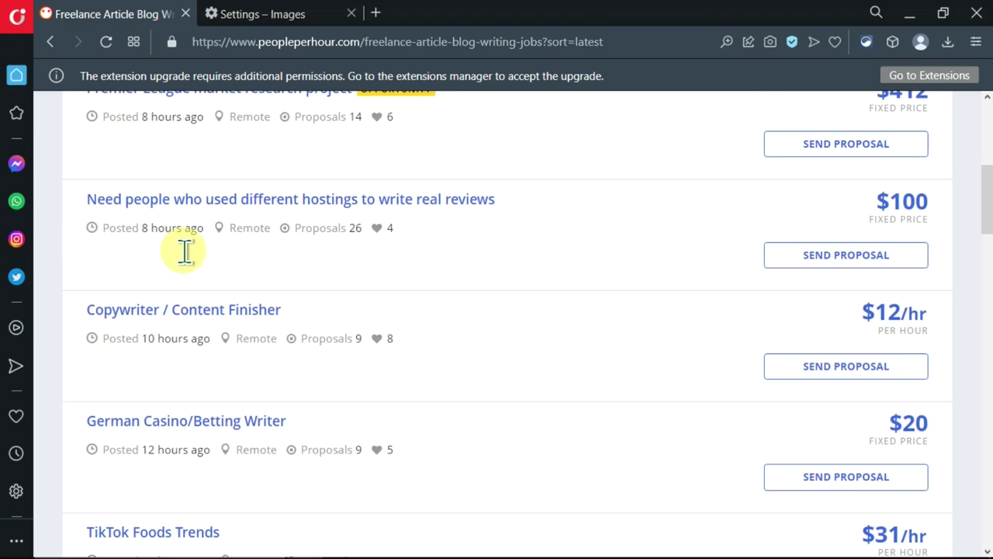
scroll(185, 251, "up", 5)
scroll(178, 262, "down", 1)
scroll(188, 232, "up", 1)
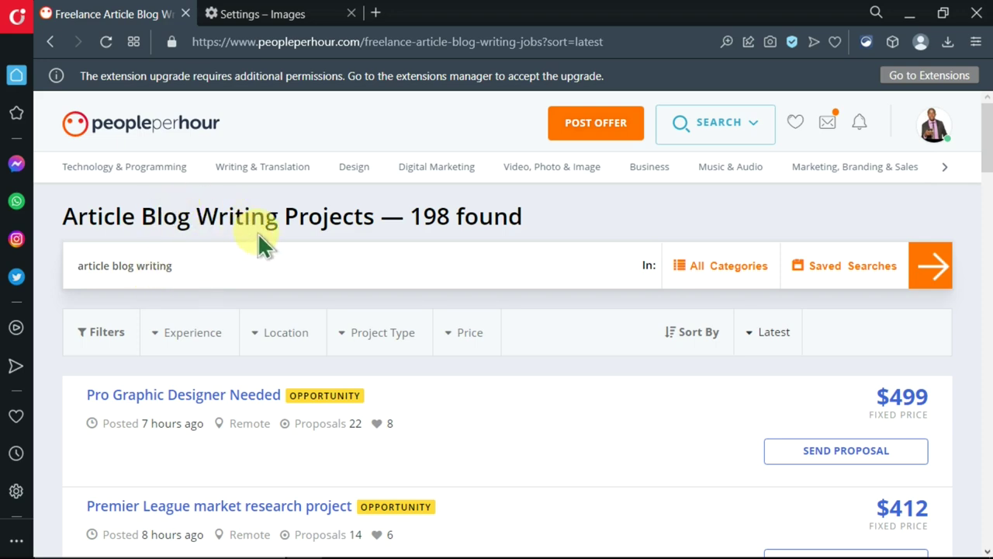
Put quotation marks around the word writing in the article blog query and rerun the search
mouse_move(291, 231)
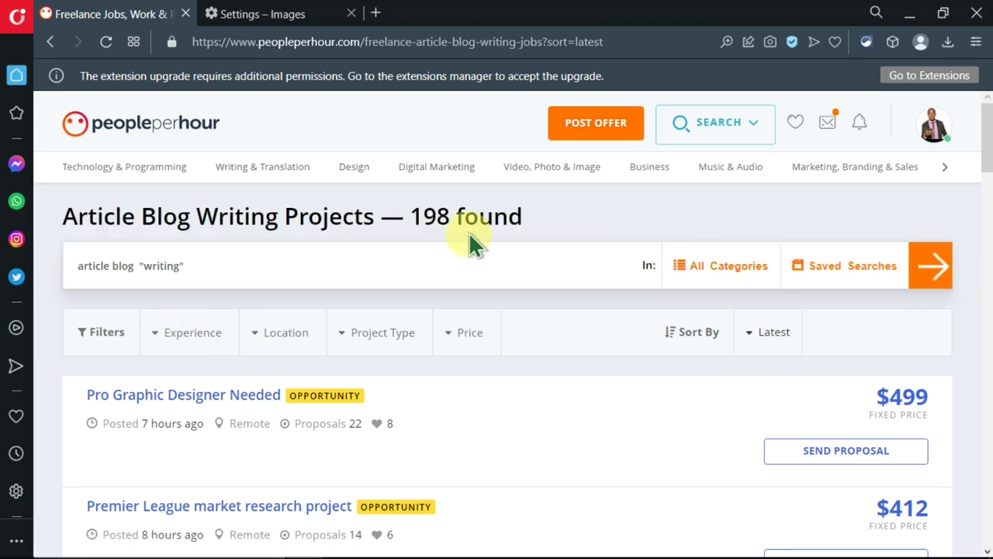
left_click(935, 268)
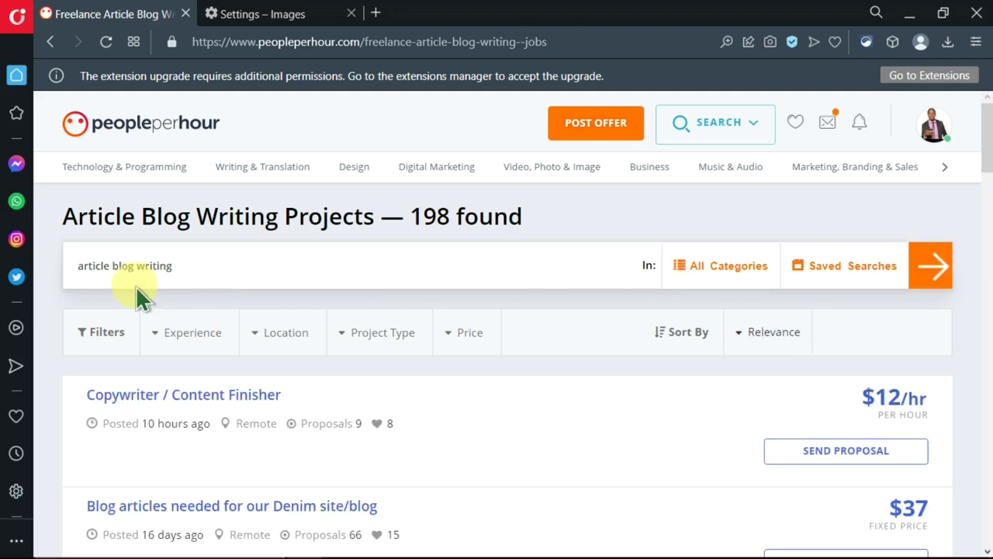
Remove "article blog" from the query and search the projects for the quoted word "writing" only
left_click_drag(138, 265, 55, 280)
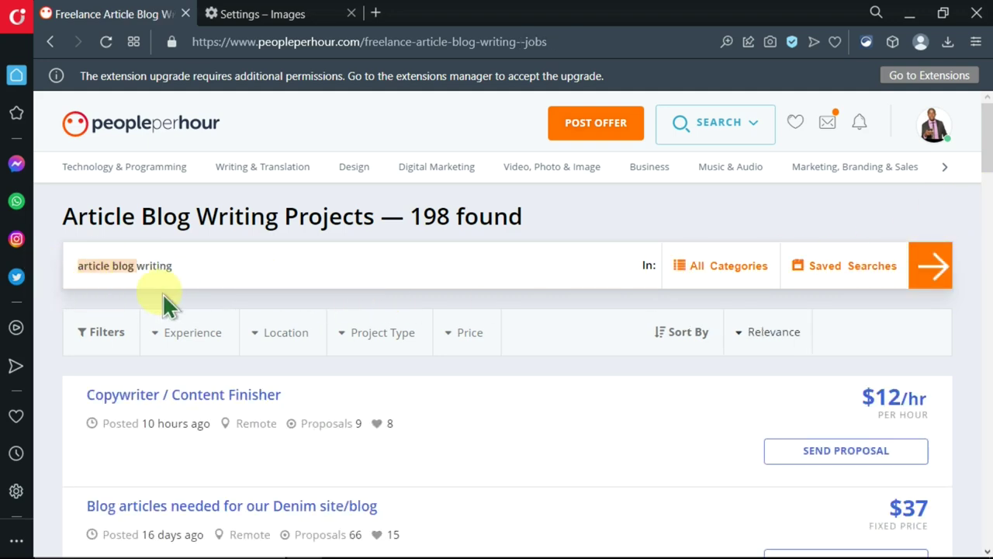
type("\"")
key("End")
type("\"")
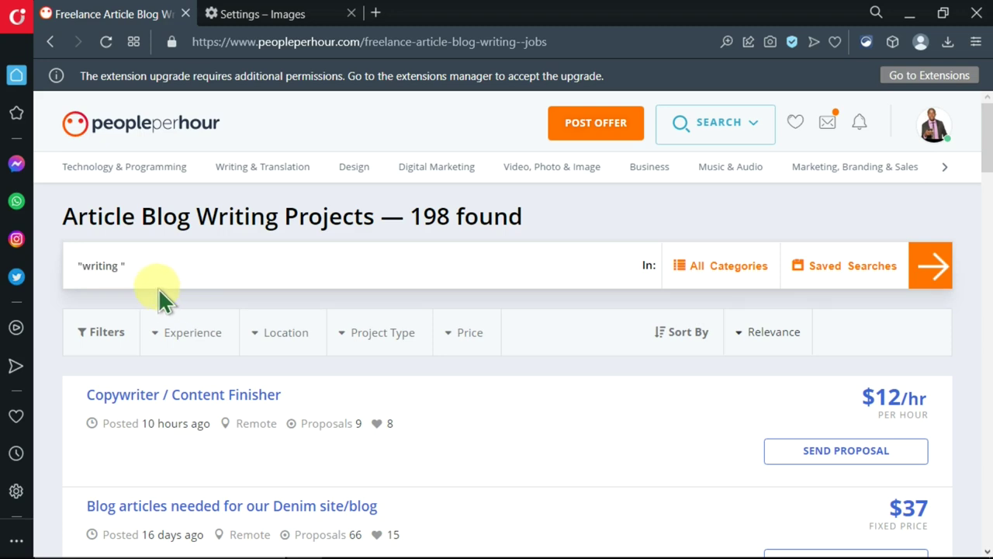
left_click(935, 271)
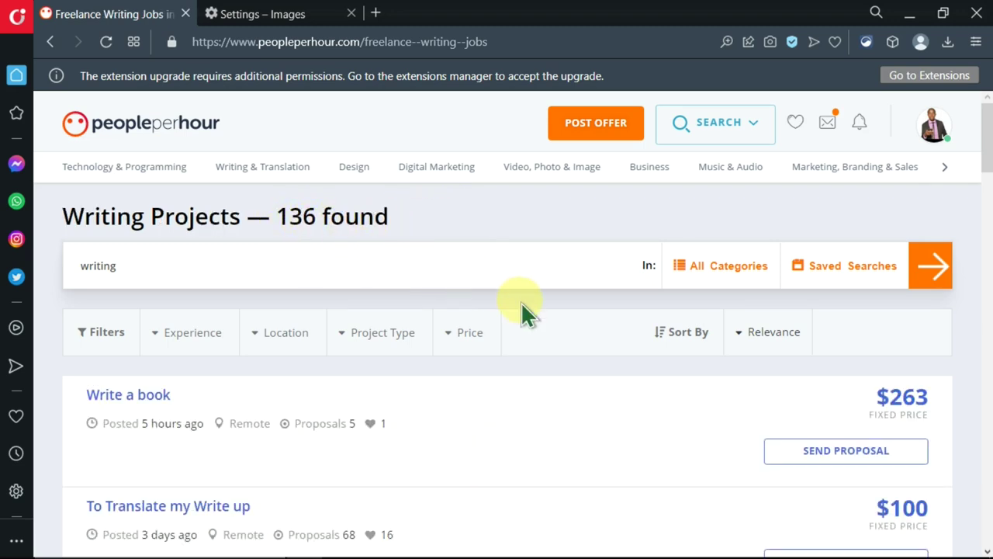
Review the listed writing projects and go back to the previous article blog writing results
scroll(521, 307, "down", 3)
scroll(365, 304, "up", 2)
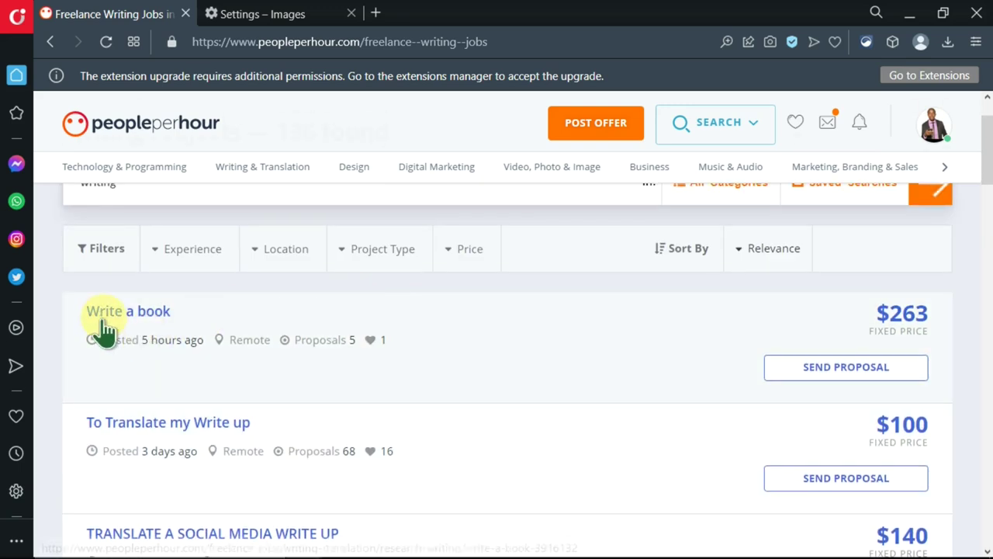
scroll(233, 357, "down", 1)
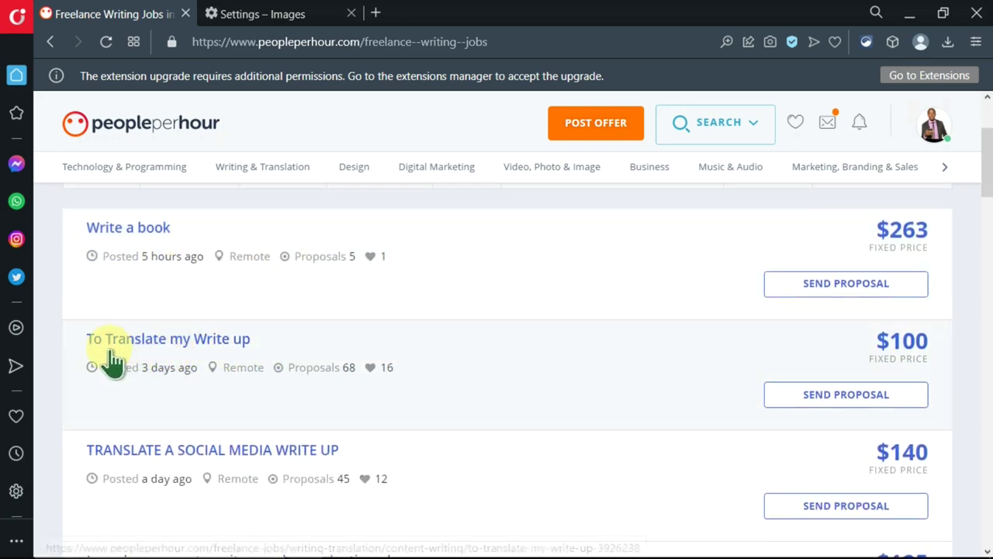
scroll(262, 338, "down", 3)
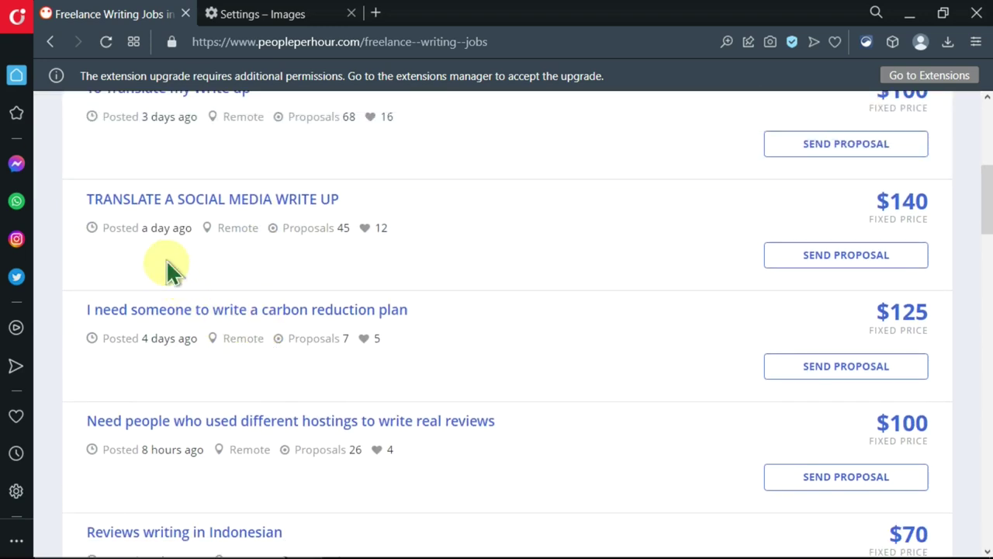
key("alt+Left")
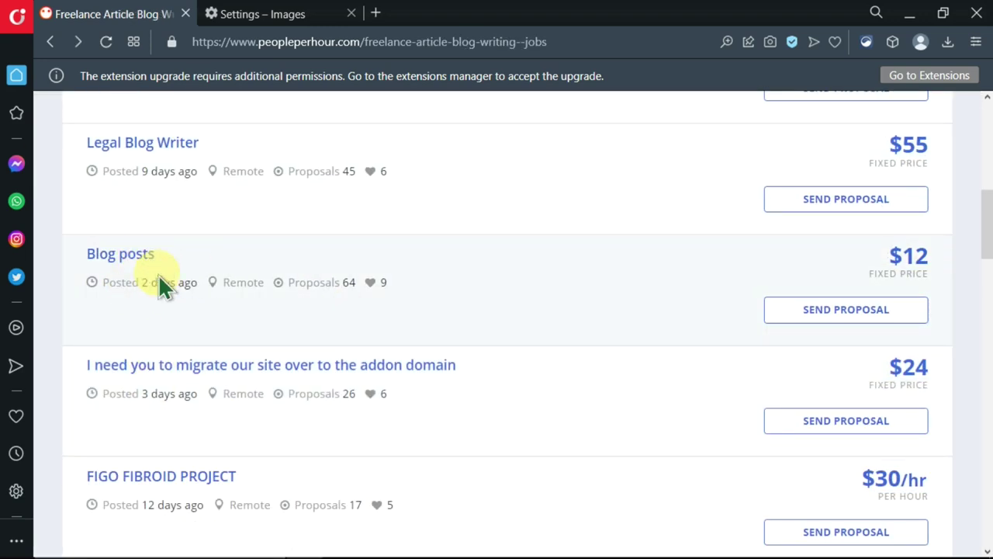
scroll(233, 241, "up", 4)
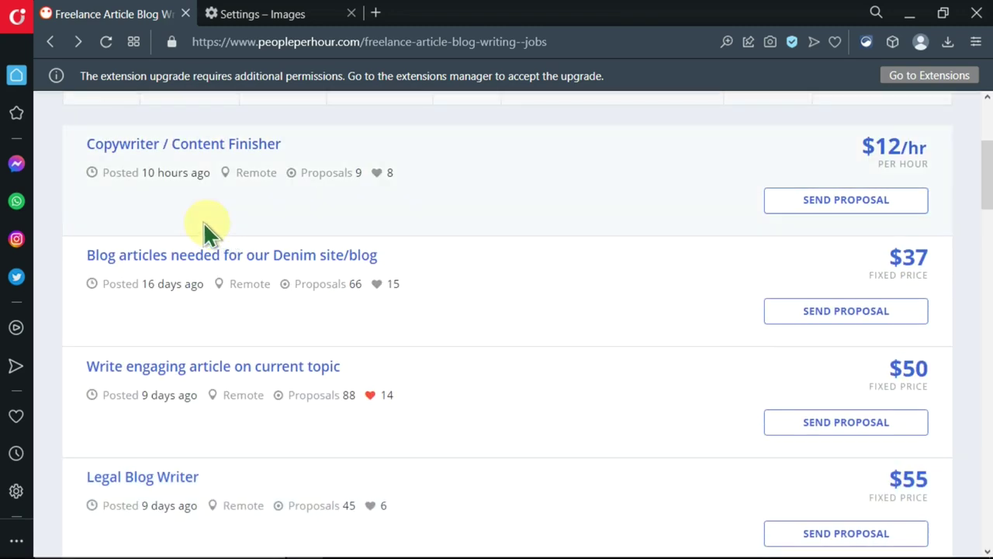
Find the "Blog posts" project in the article blog writing results and open it in a new tab
scroll(155, 217, "up", 4)
scroll(193, 316, "down", 5)
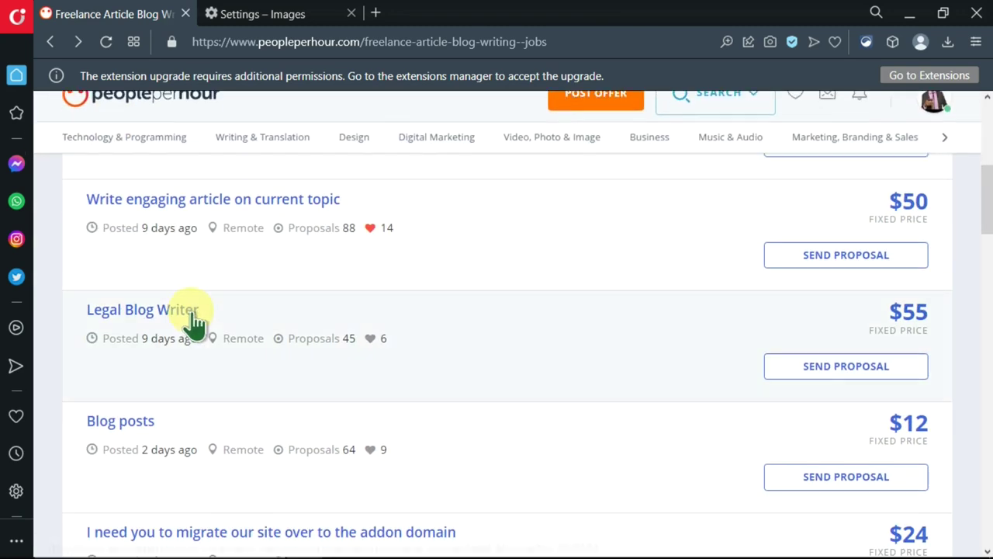
scroll(249, 324, "down", 1)
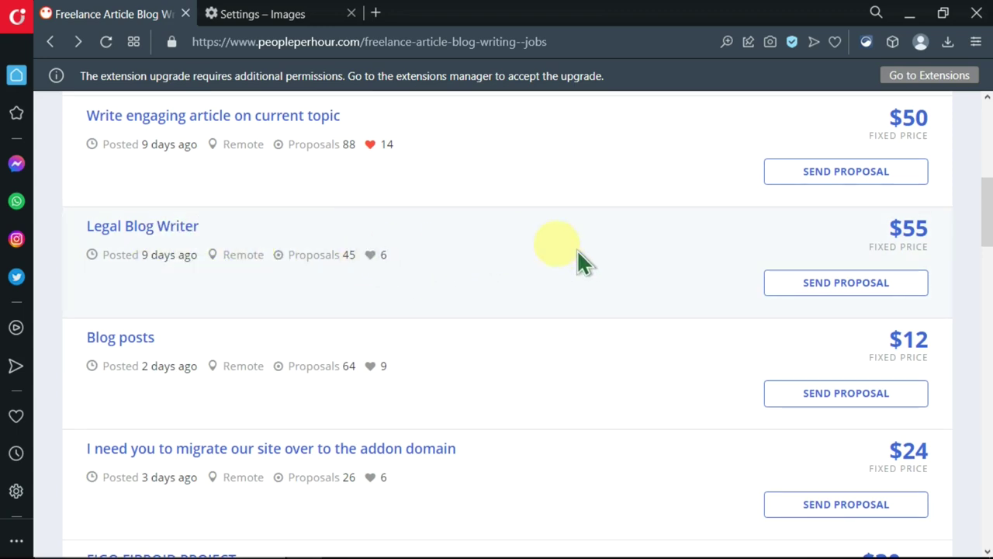
scroll(792, 283, "down", 1)
middle_click(779, 306)
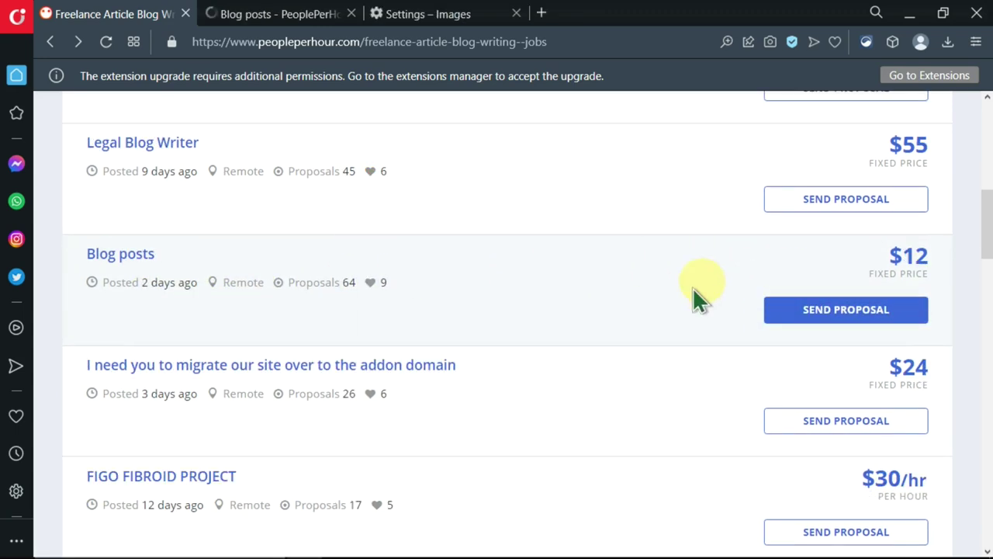
Add the projects "I need an adult content writer" and "Blog and newsletter" to the favorite jobs
scroll(104, 303, "down", 4)
scroll(136, 281, "down", 1)
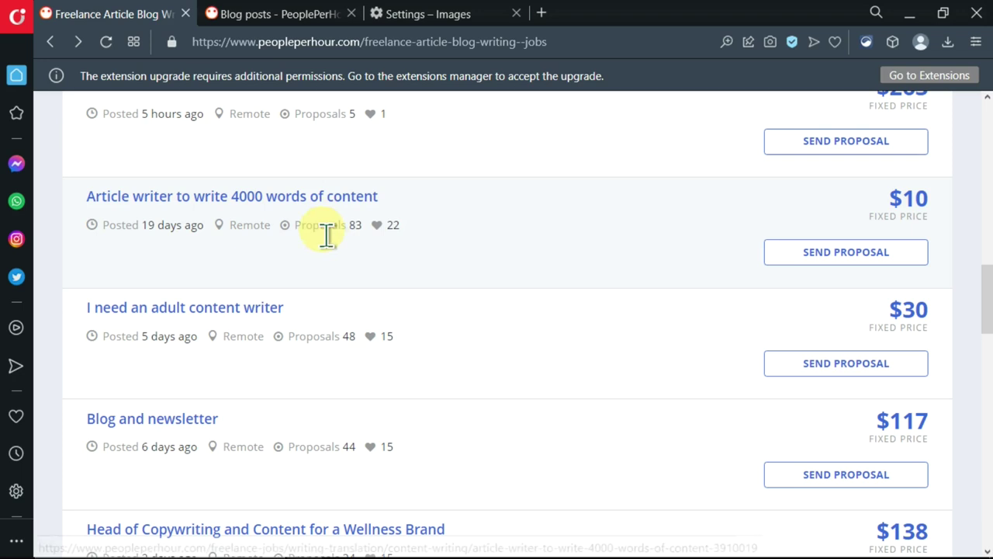
scroll(327, 236, "down", 1)
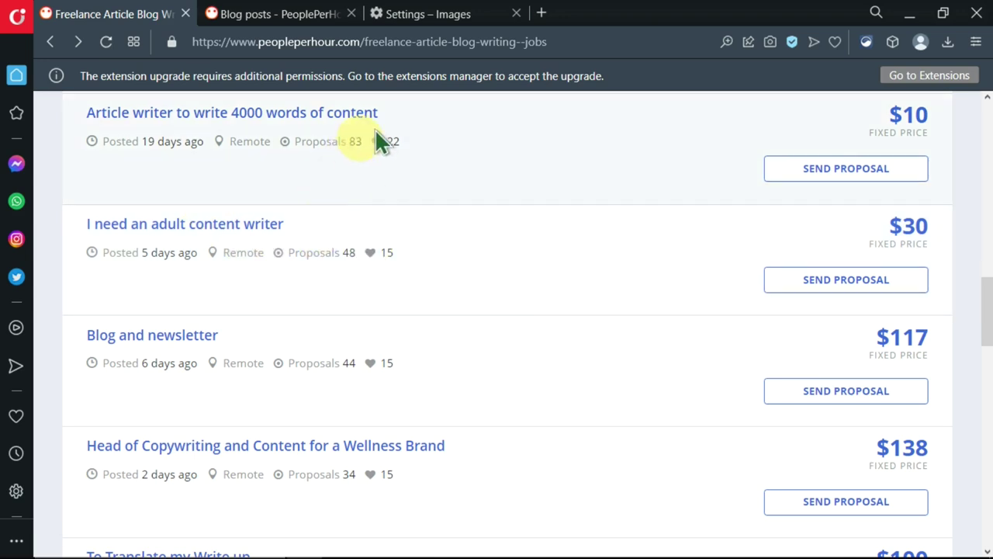
left_click(372, 254)
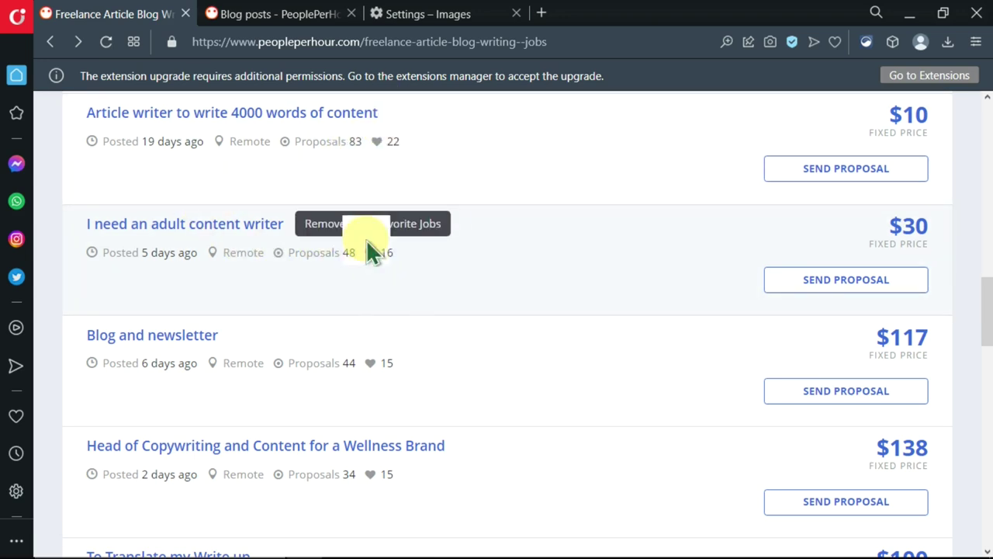
scroll(349, 205, "down", 1)
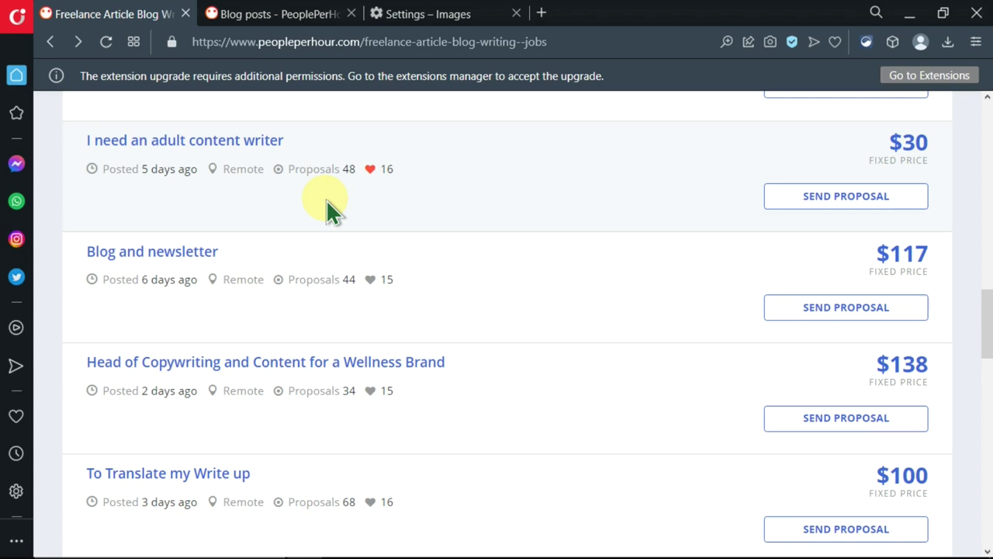
left_click(372, 280)
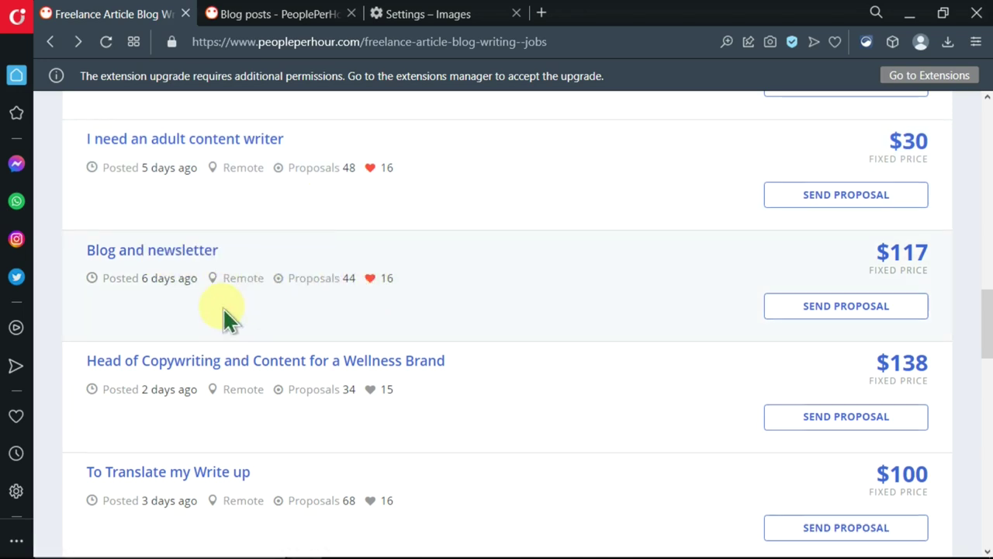
Add the "SEO CopyWriter" project to the favorite jobs and open it in a new tab
scroll(225, 311, "down", 7)
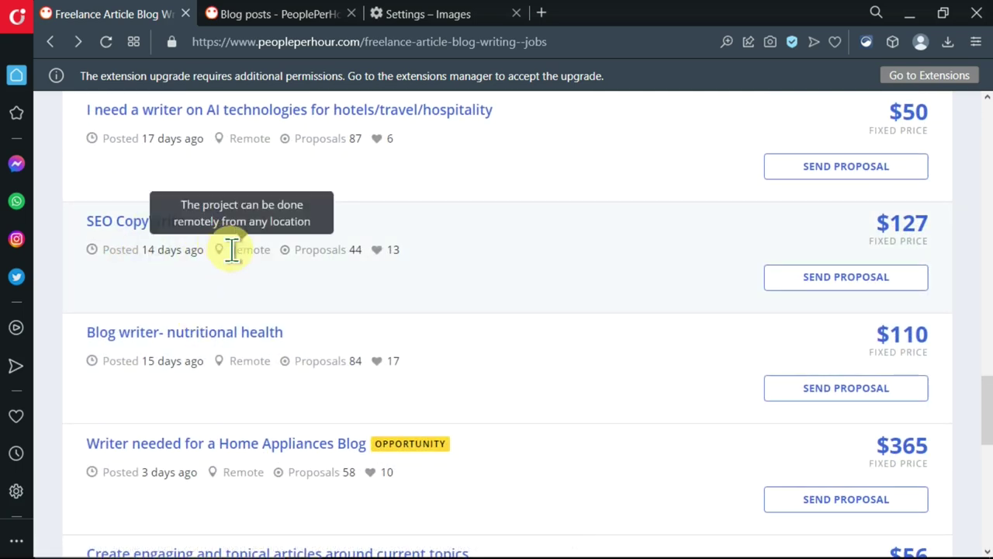
left_click(378, 254)
scroll(277, 194, "down", 2)
scroll(232, 188, "up", 2)
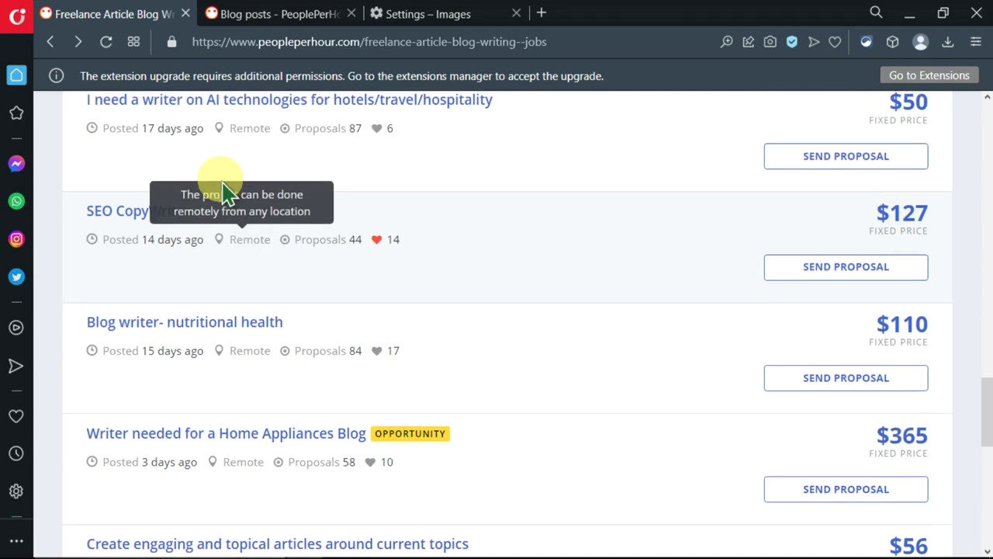
right_click(175, 221)
left_click(218, 247)
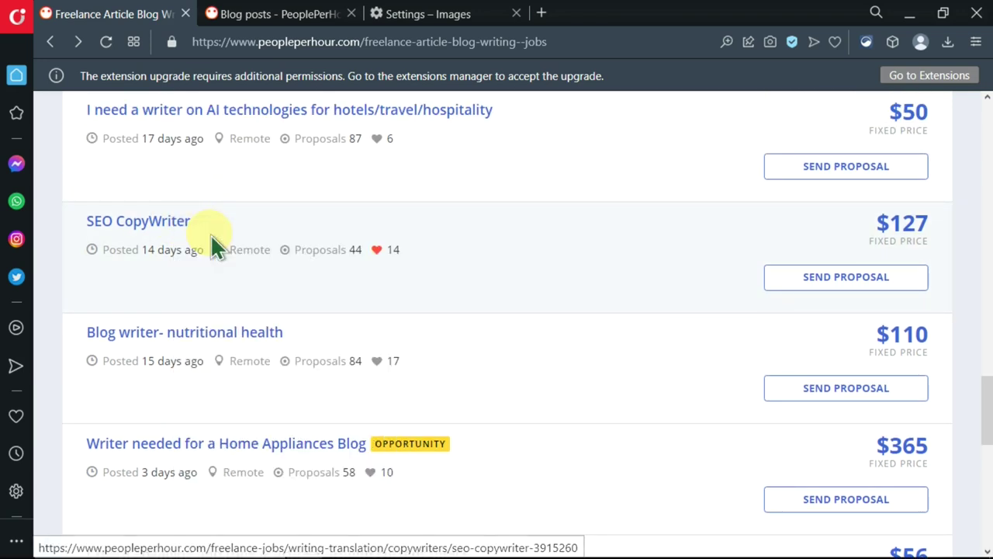
scroll(222, 190, "up", 3)
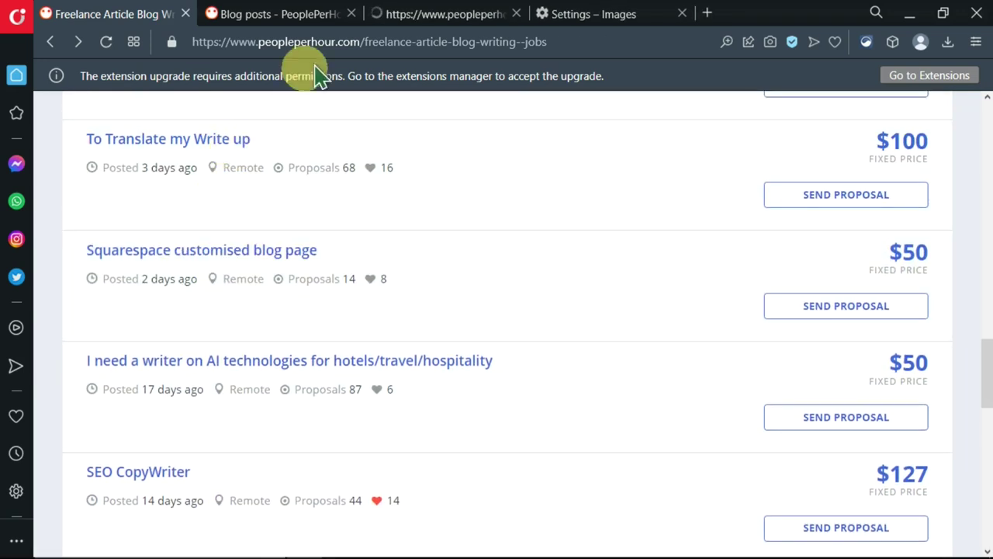
Switch to the opened Blog posts project and read its proposal activity, experience level and description
key("ctrl+Tab")
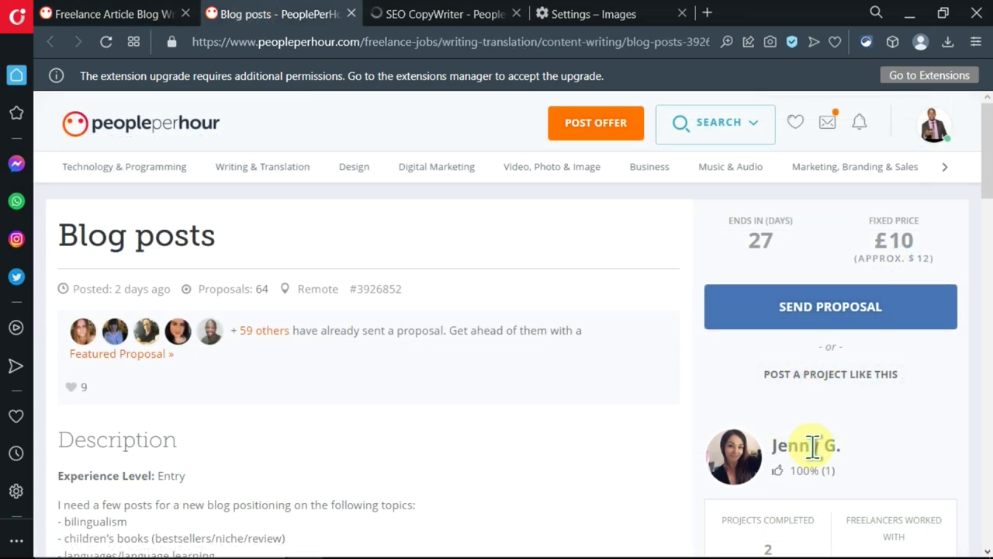
scroll(217, 361, "down", 1)
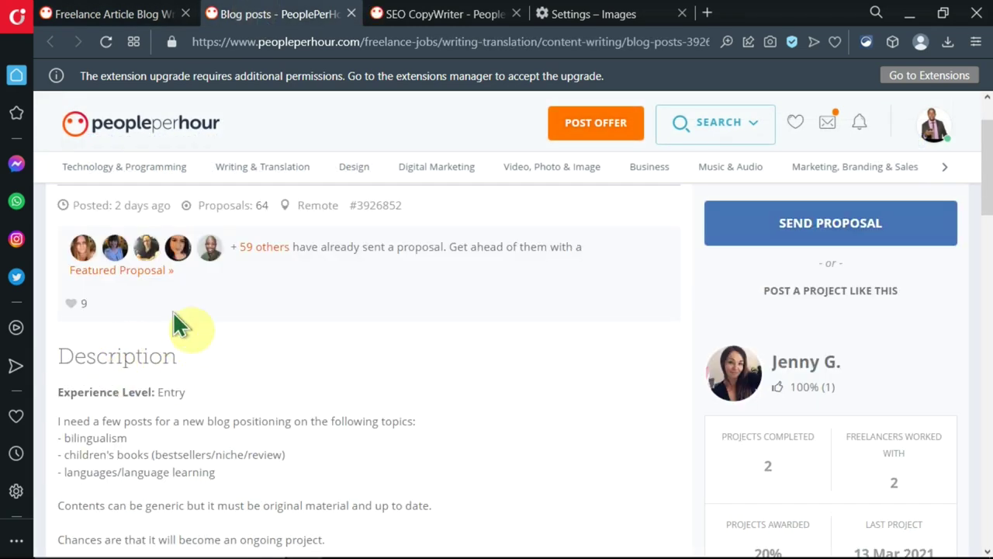
scroll(210, 290, "up", 1)
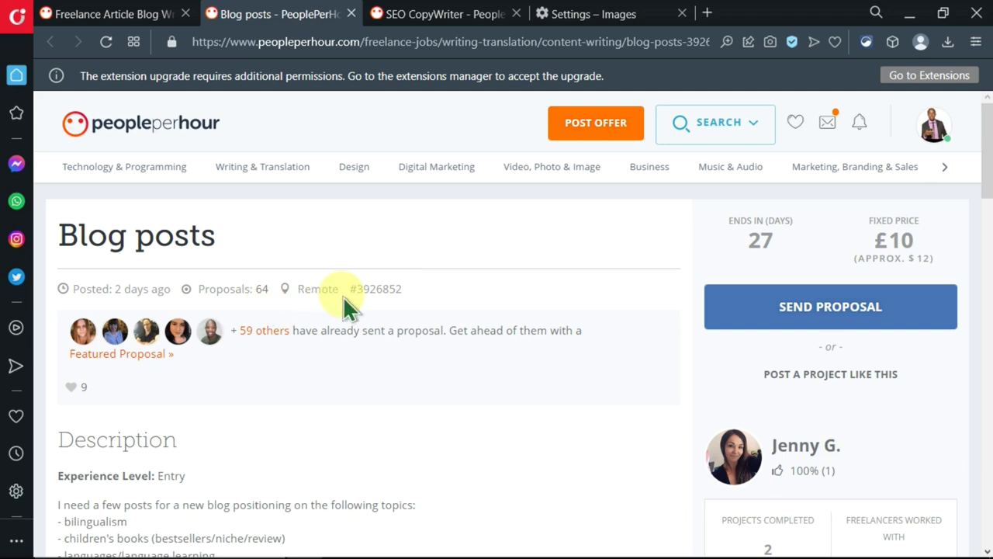
scroll(342, 298, "down", 1)
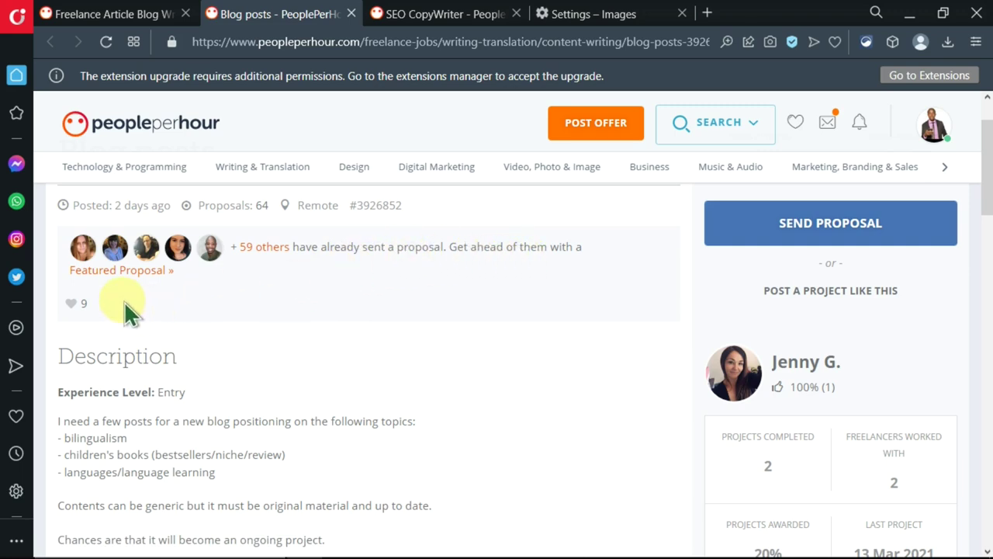
scroll(126, 301, "down", 2)
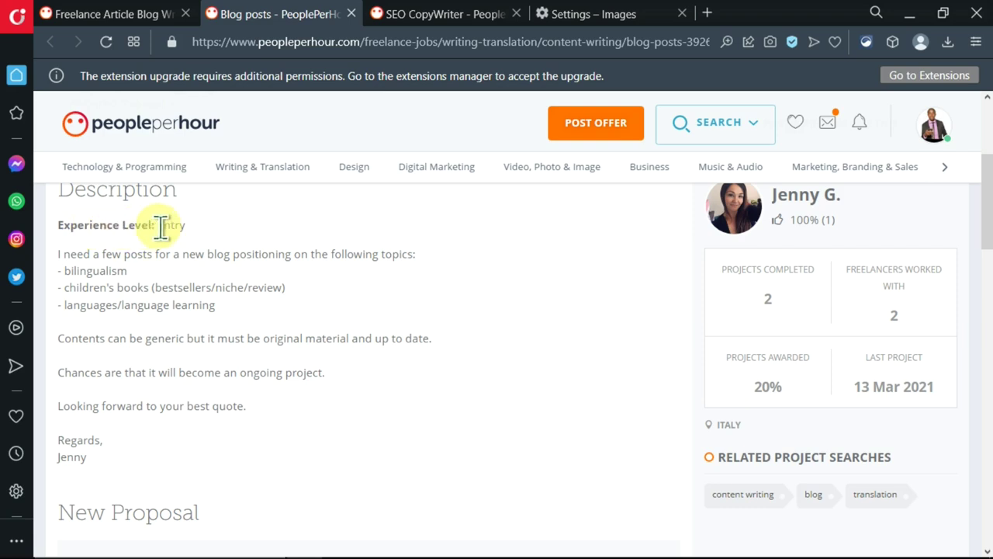
scroll(84, 271, "down", 1)
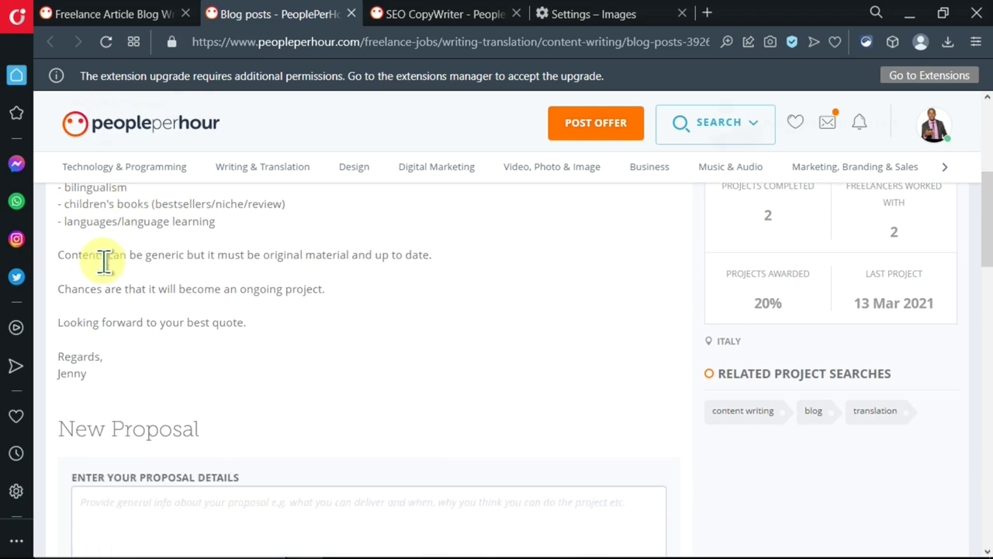
scroll(173, 336, "down", 3)
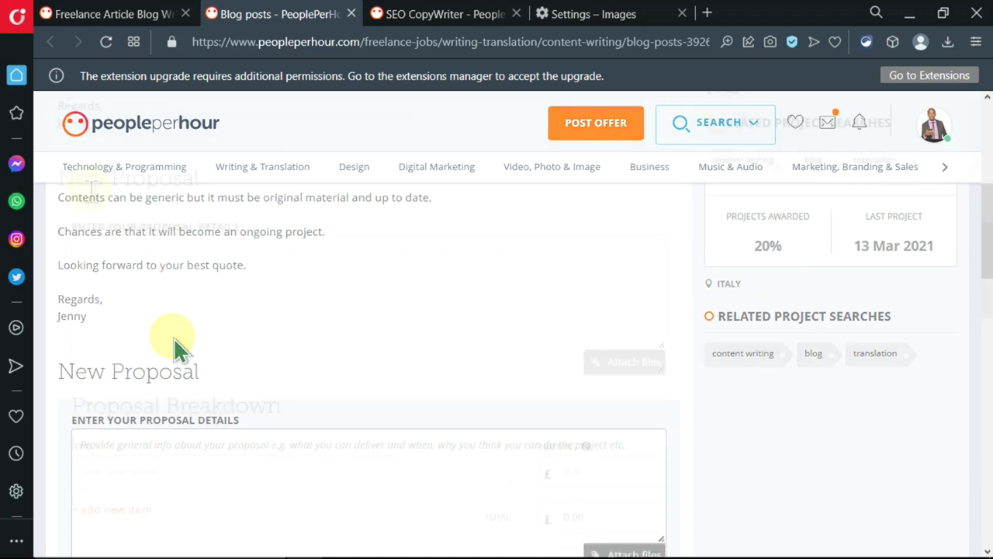
Examine the New Proposal form's details box and Proposal Breakdown fields, and read the proposal amount guidelines
left_click(99, 246)
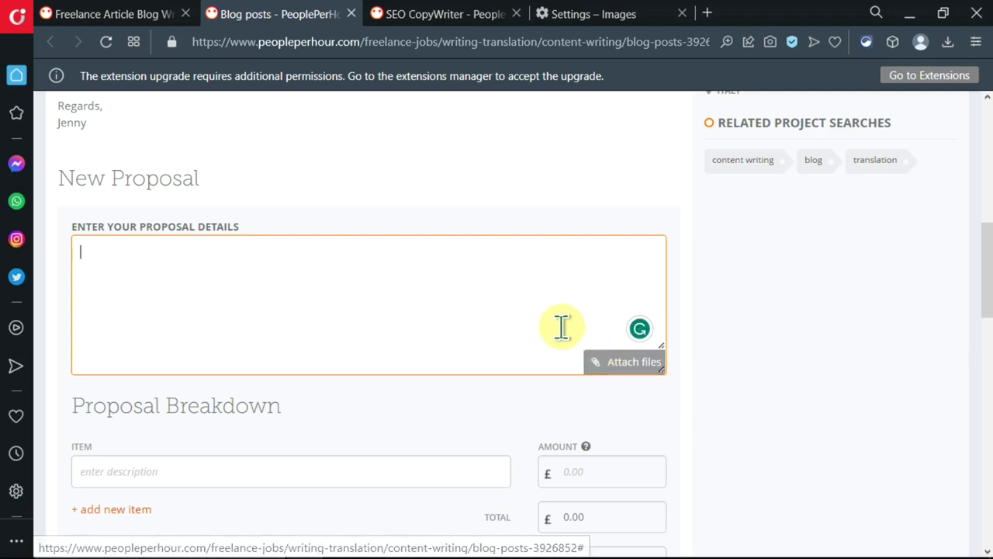
left_click(510, 206)
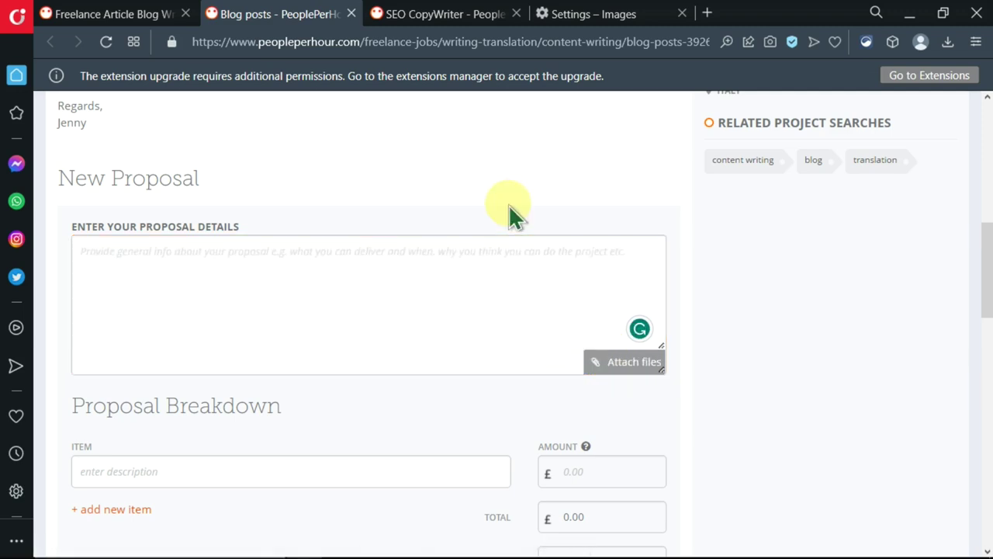
scroll(608, 227, "down", 3)
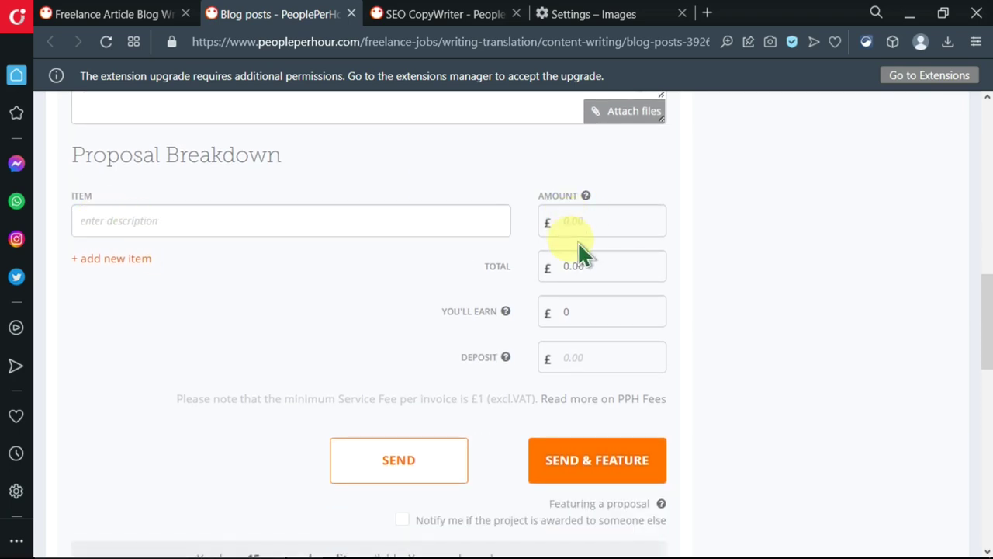
mouse_move(586, 197)
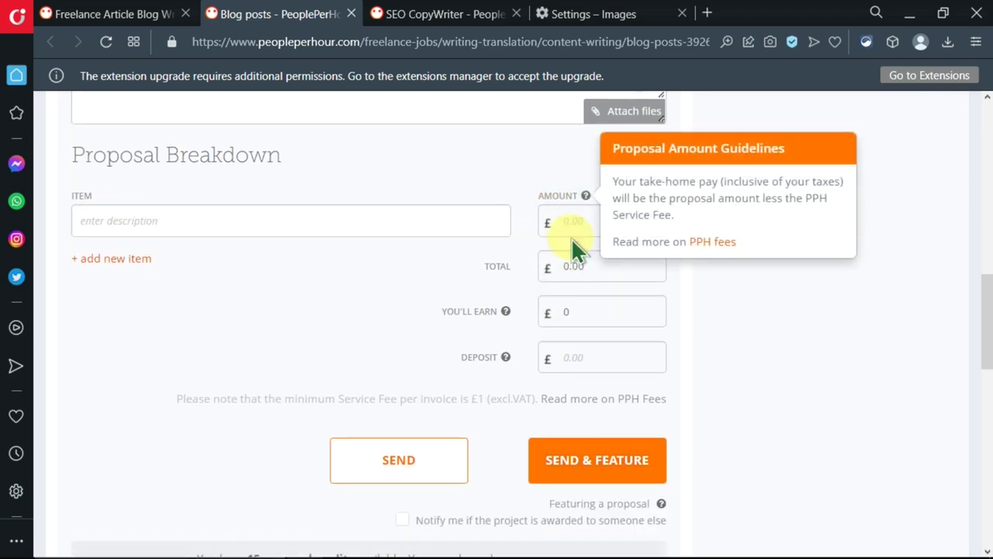
scroll(397, 300, "down", 2)
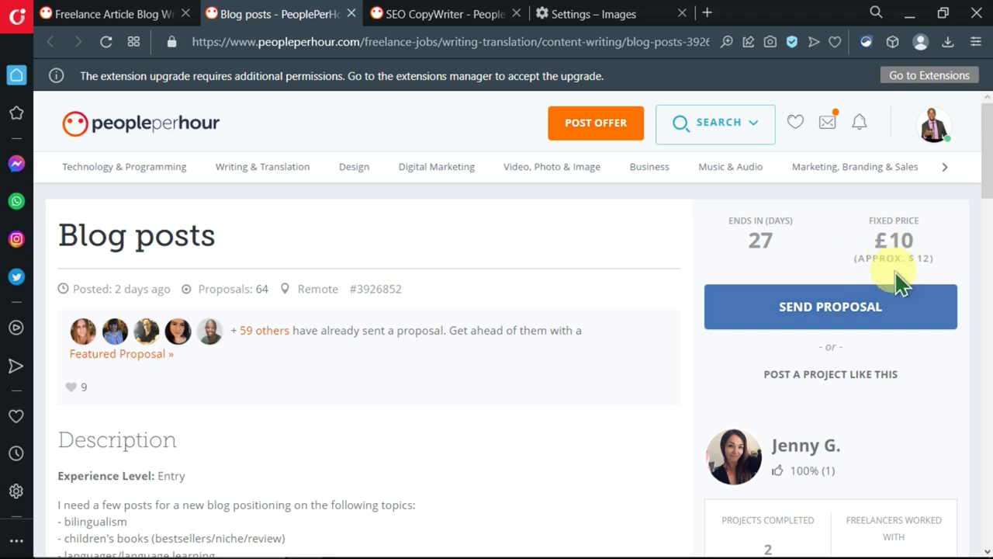
Check the Blog posts project's fixed price and the client's completed projects, freelancers worked with, award rate and last project date
scroll(916, 299, "down", 2)
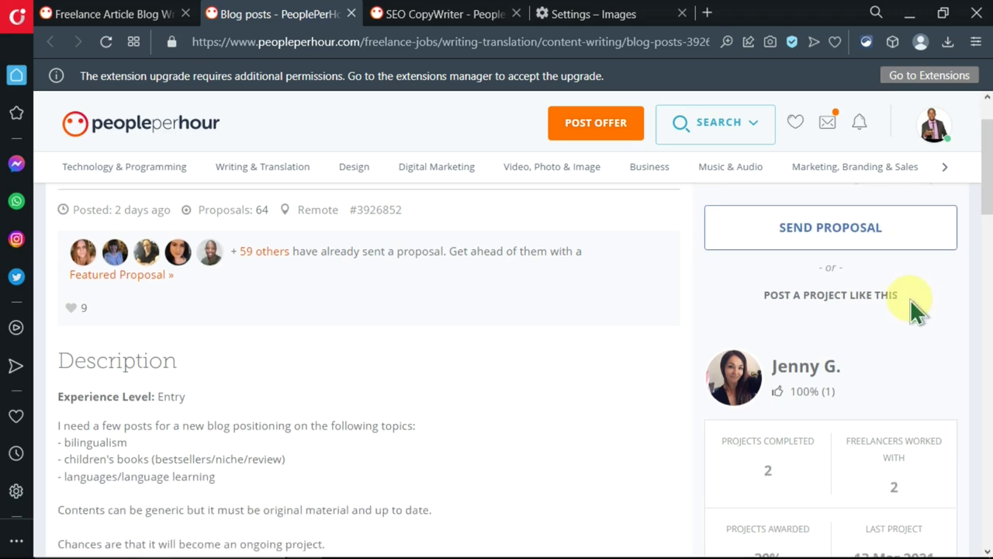
scroll(827, 301, "down", 1)
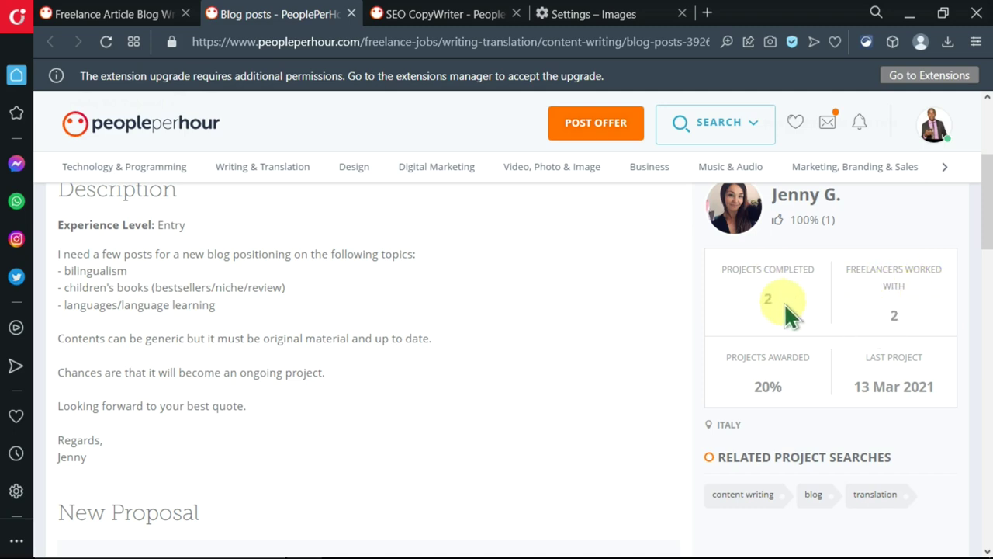
scroll(907, 302, "down", 2)
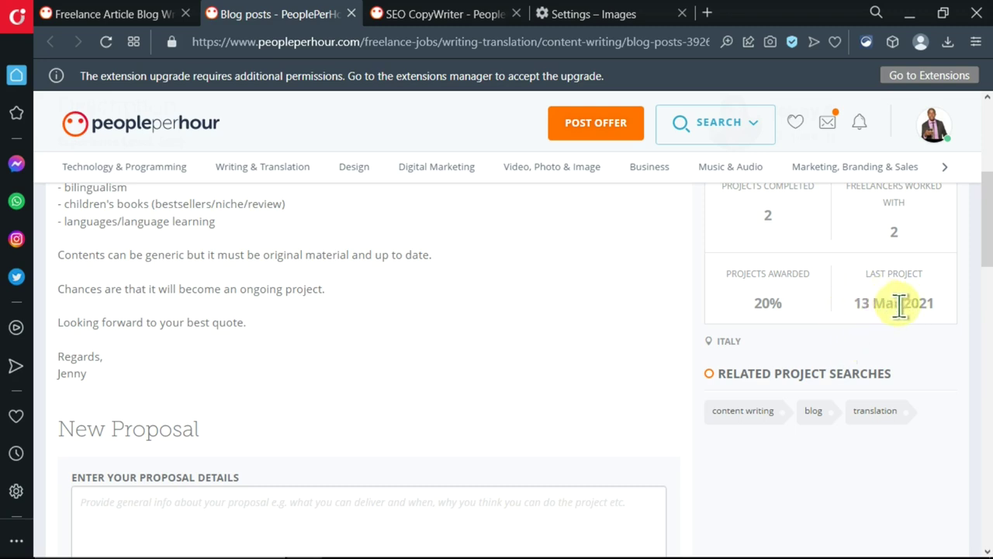
scroll(746, 314, "down", 2)
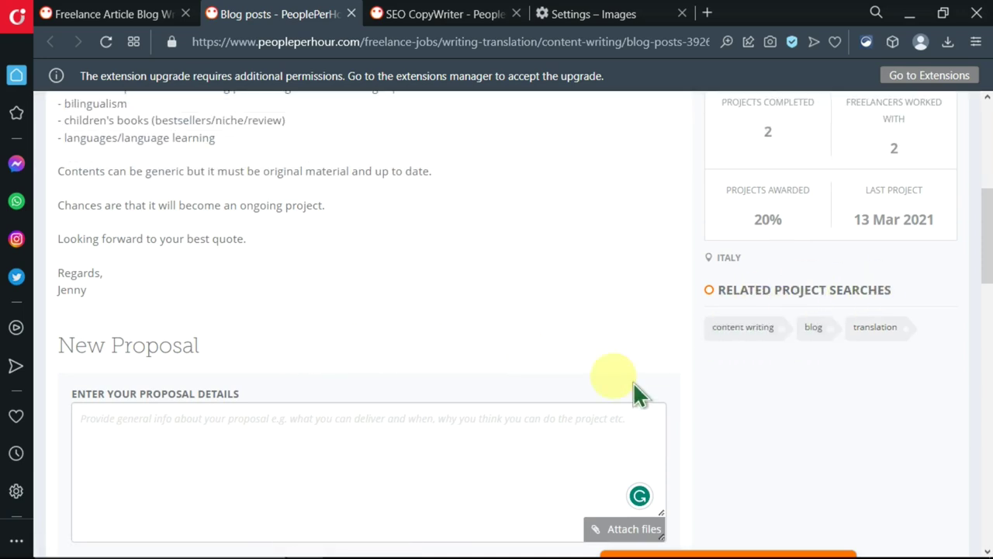
scroll(636, 394, "down", 5)
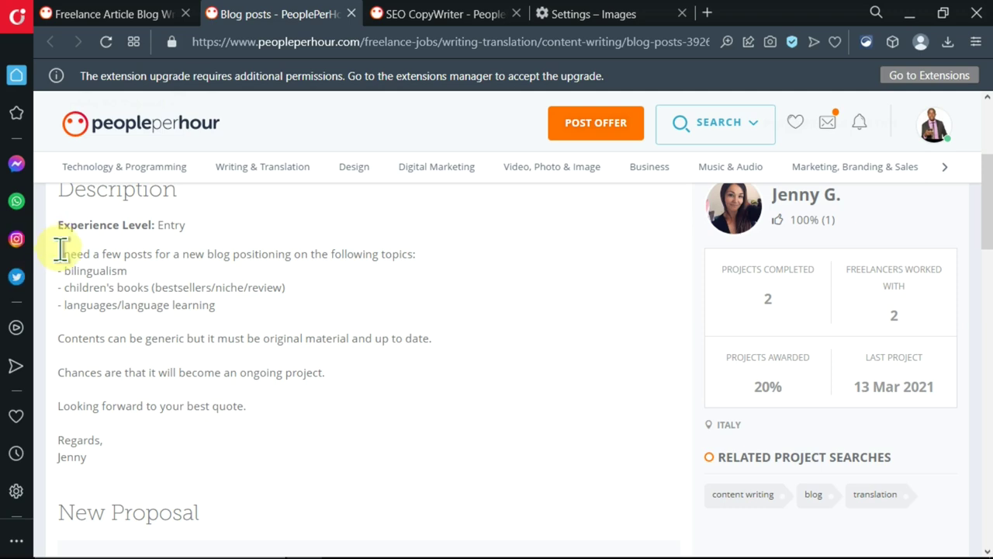
Reread the topics and requirements in the Blog posts description and compare them with the proposal details and breakdown fields
left_click_drag(63, 254, 228, 462)
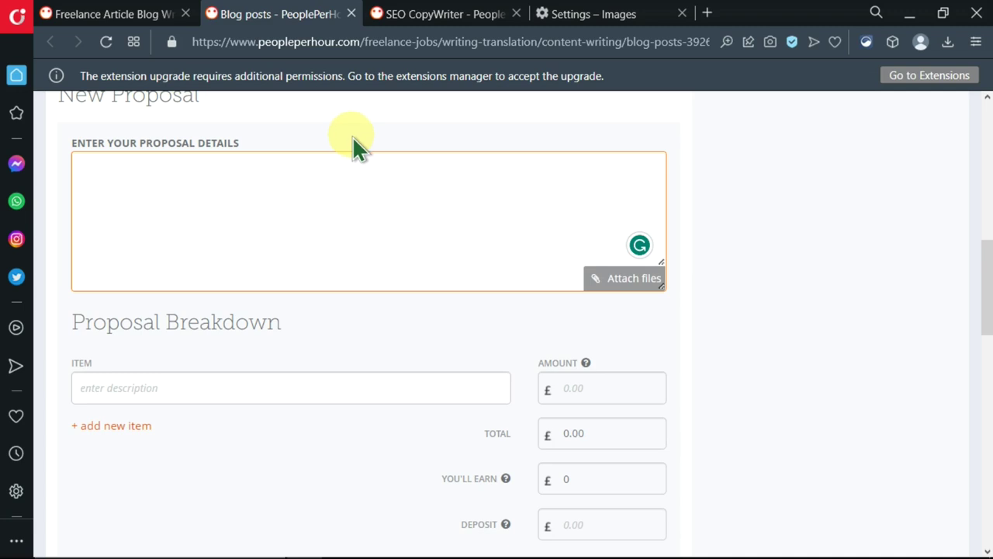
scroll(342, 210, "up", 1)
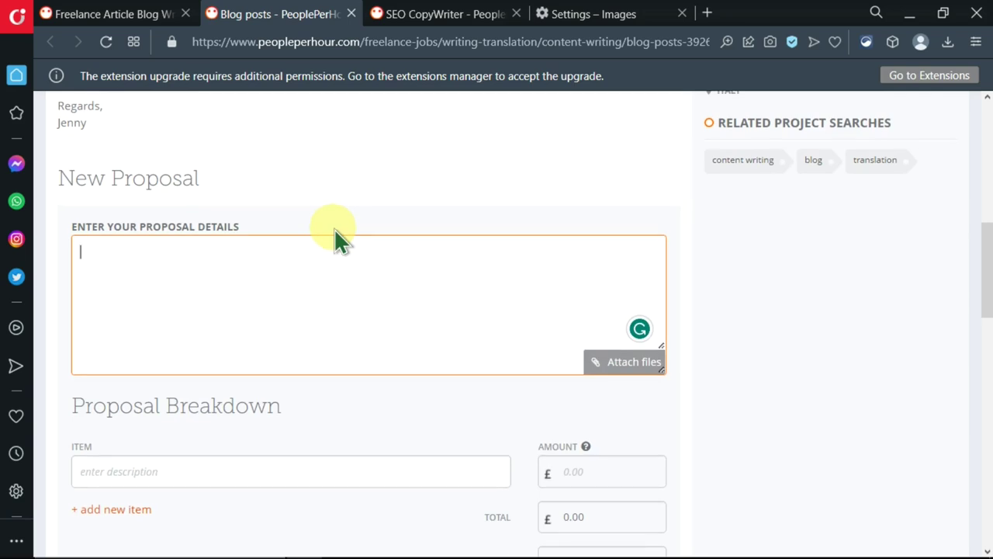
scroll(104, 262, "up", 4)
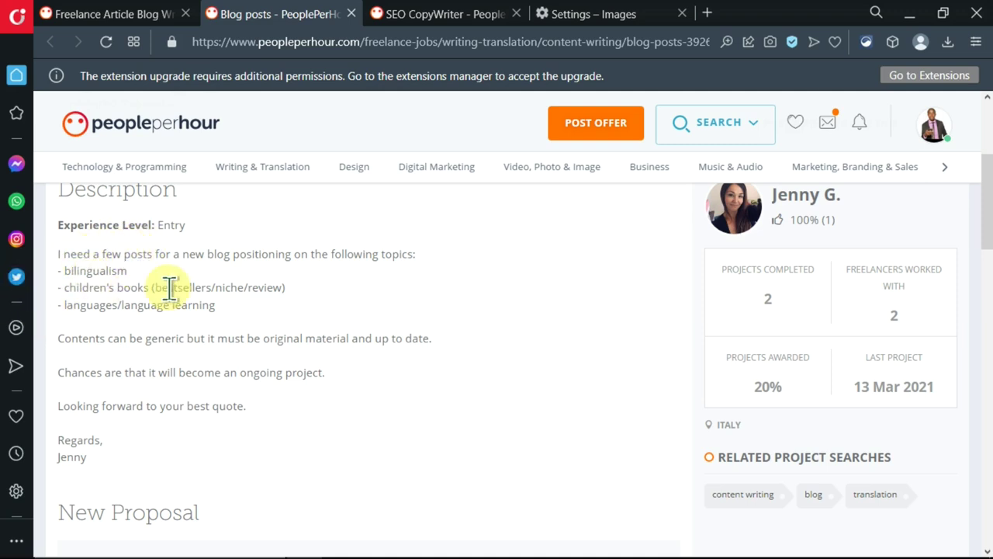
scroll(174, 289, "down", 3)
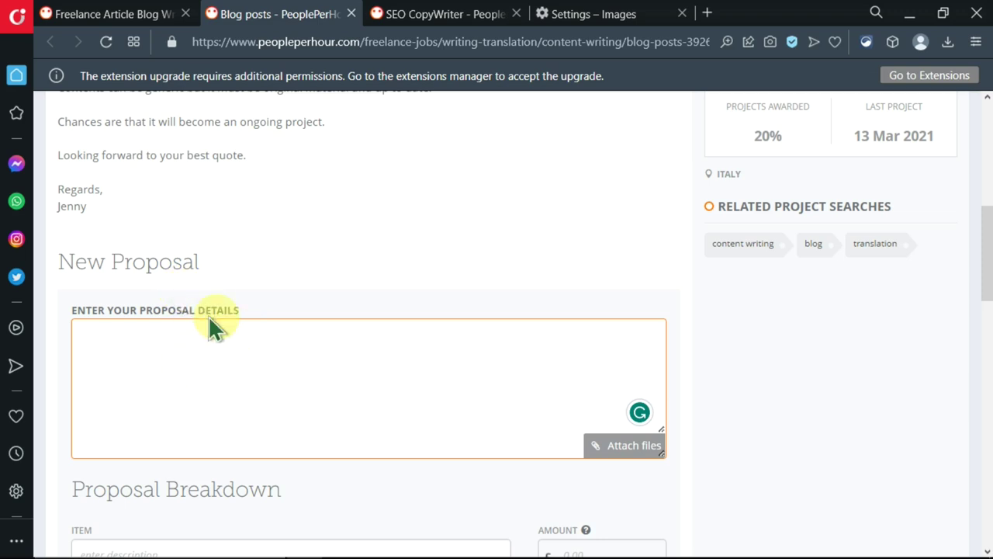
scroll(223, 361, "down", 3)
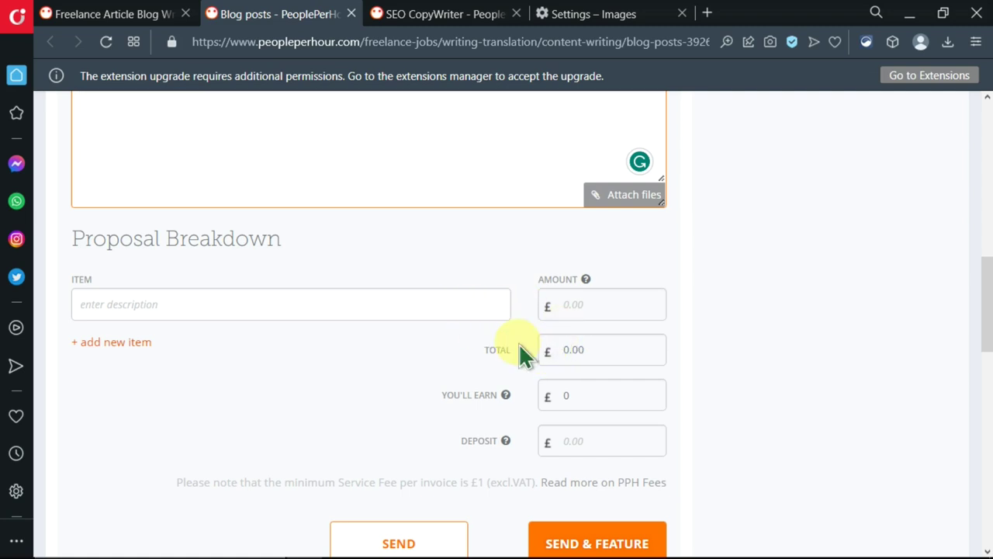
scroll(419, 321, "up", 1)
left_click(149, 194)
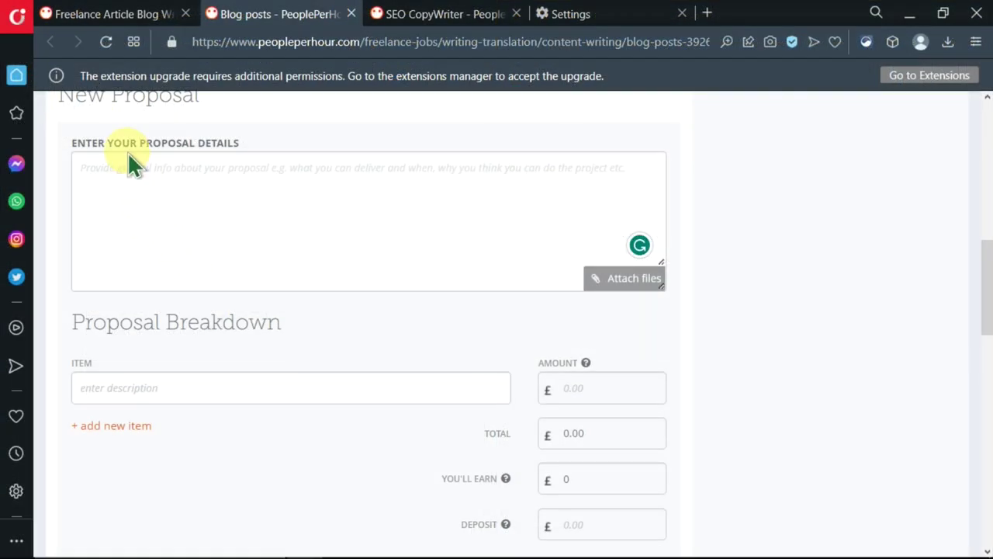
Write the proposal details offering well-researched blog content writing with samples, and enter the breakdown item "I will write your blog posts"
left_click(117, 171)
type("Hello Jenny, I see that you require assistance in blog content writing. I can help you in that sector and can commence right away. I believe I am the perfect match for your task since I have been involved in multiple numerous related for diverse clientele. Over the years I have written search engine optimized content for blogs and website publishing, social media posts, mailing list content, and other akin tasks.  I deliver properly researched, well-written, and proofread work ready for publishing. My writing is succinct and straight to the point and will engage you audience, and take the load of online research and composition off of you. I have samples for you below, and I am open for futher clarification if need be.")
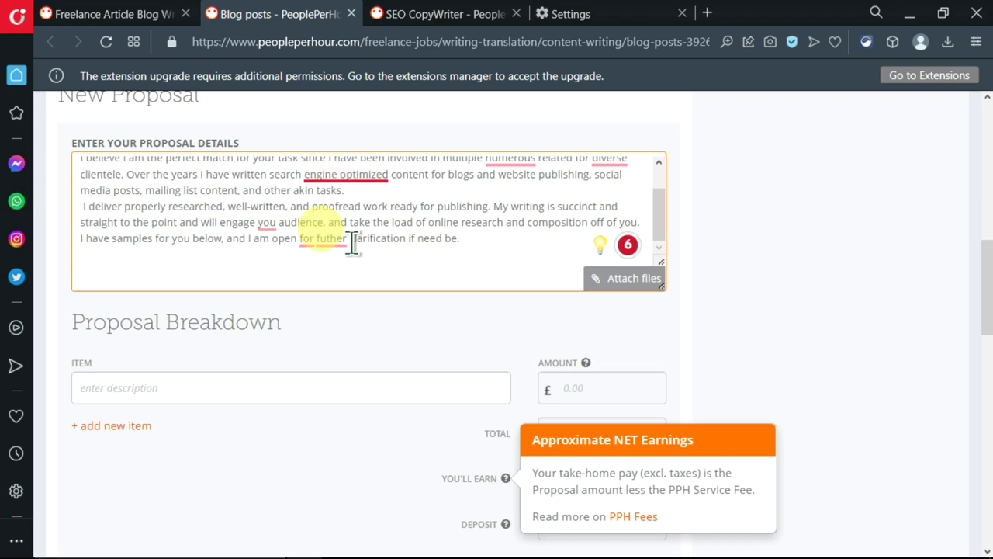
scroll(342, 279, "down", 2)
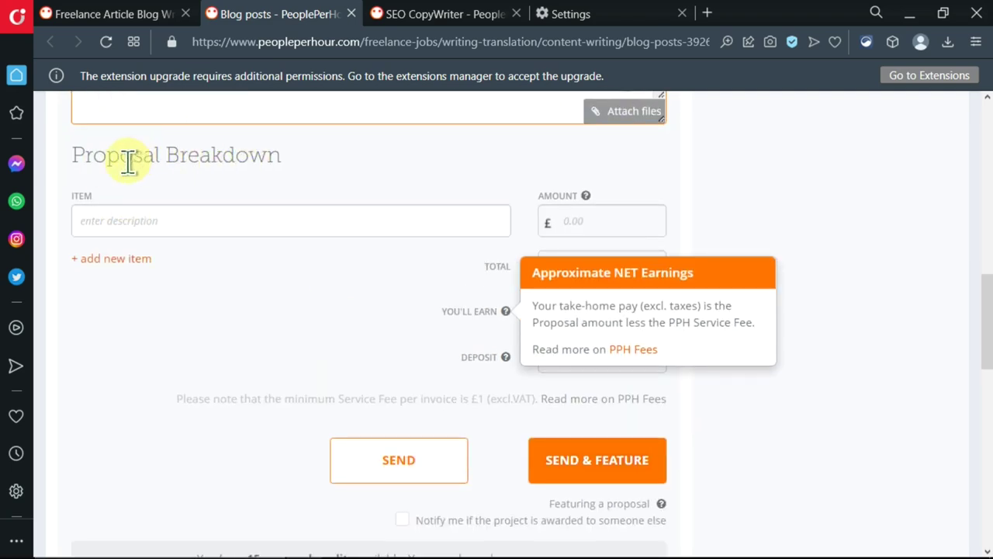
left_click(252, 228)
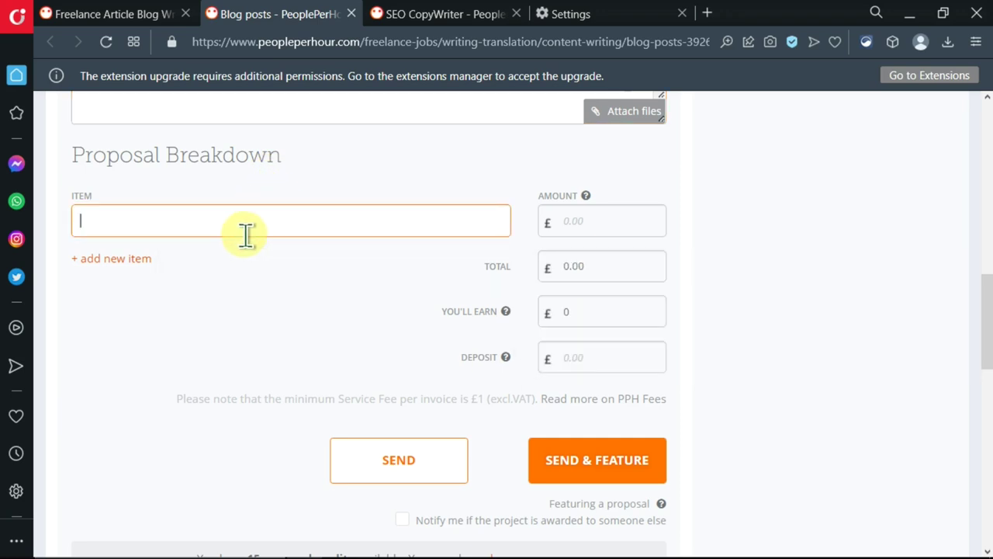
type("I will write your blog posts")
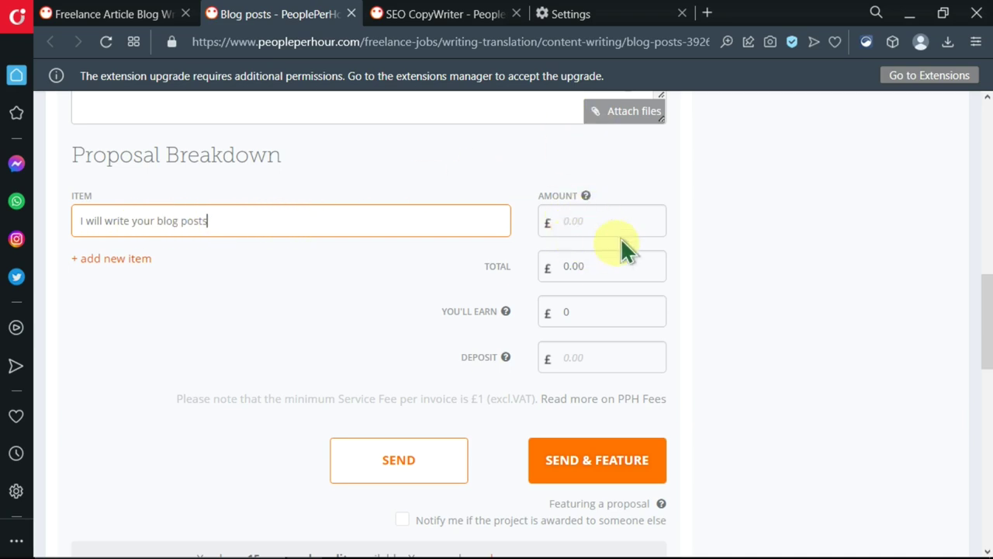
Recheck the Blog posts project's fixed price and set the proposal item's amount to £20
scroll(677, 234, "up", 15)
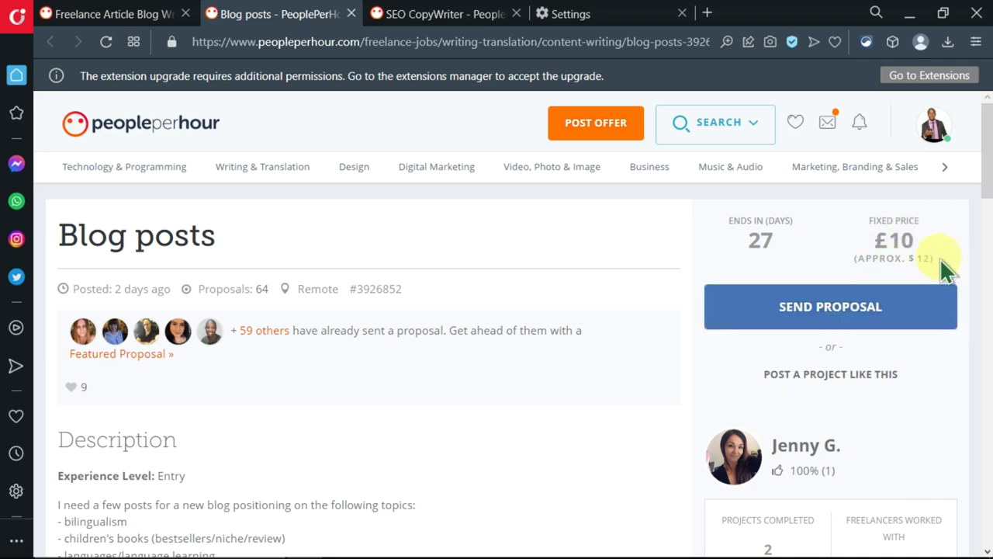
left_click(725, 312)
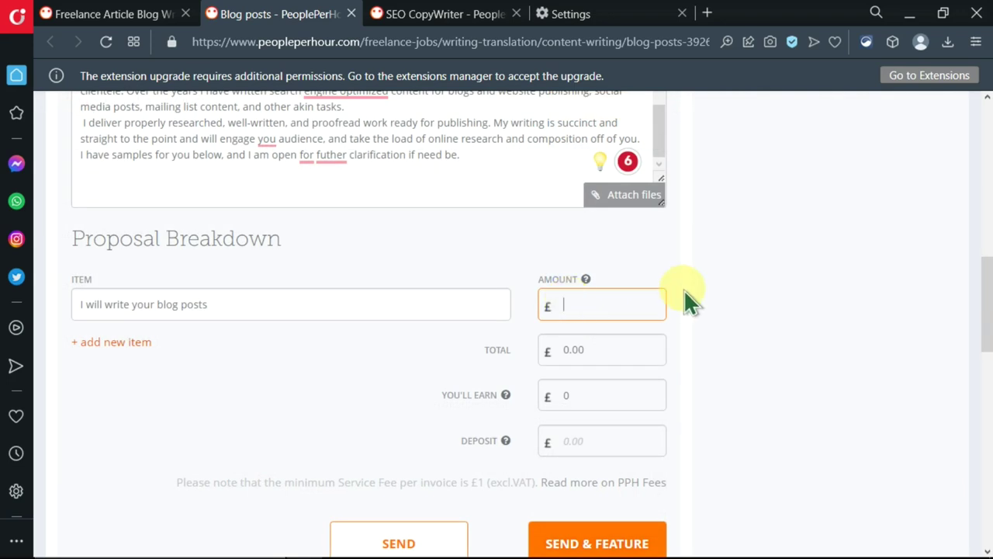
type("20")
scroll(685, 291, "down", 2)
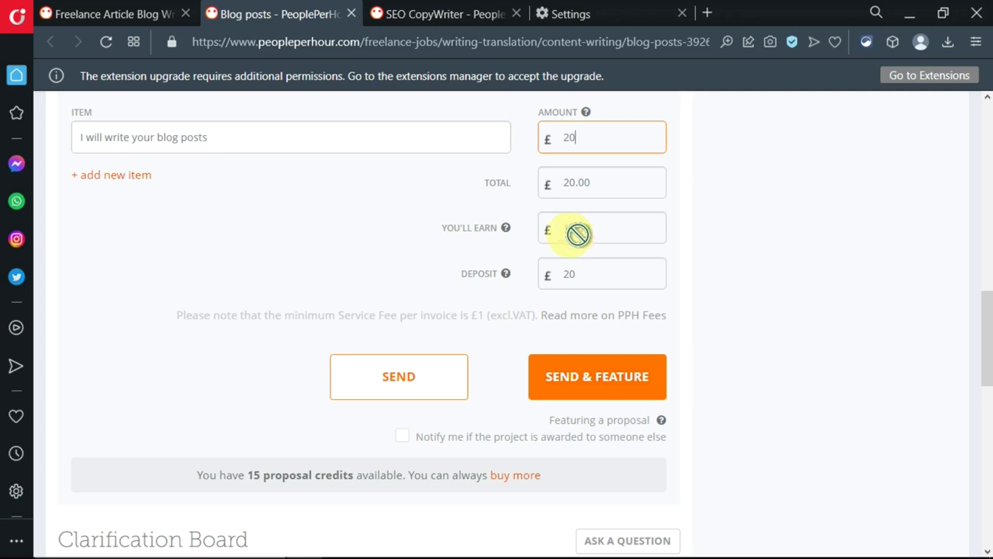
Review the client's project history, the proposal's net earnings and deposit, the sending options and the available proposal credits
scroll(815, 317, "up", 10)
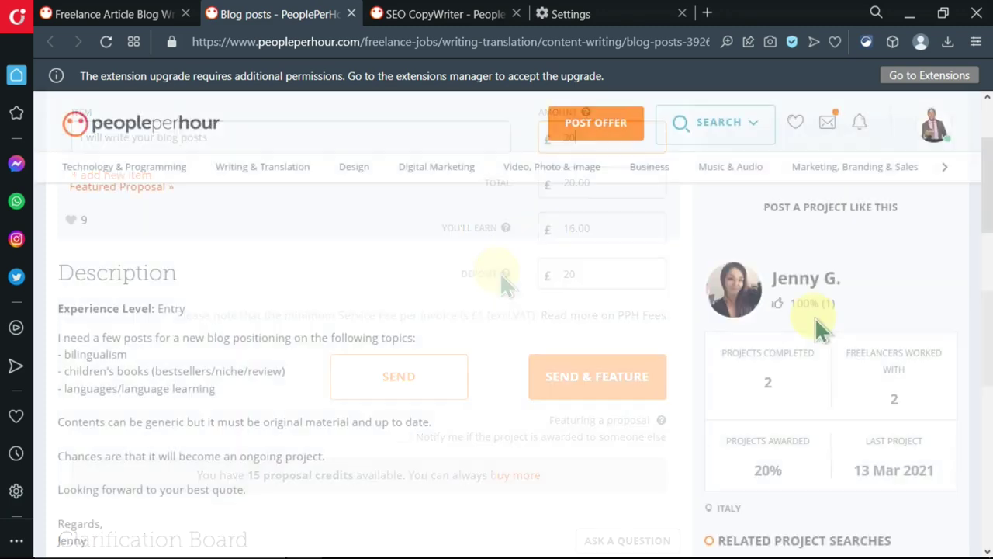
scroll(798, 316, "down", 9)
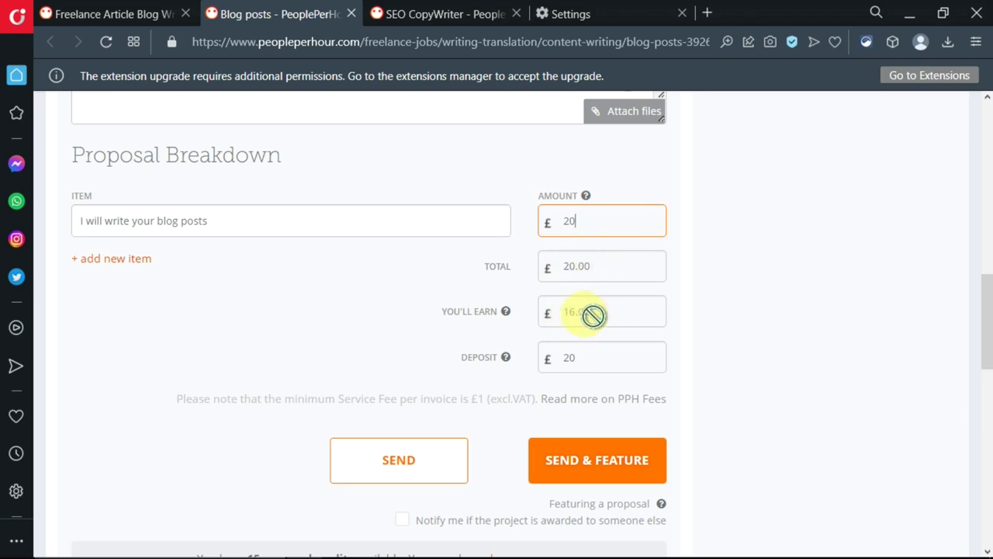
scroll(581, 261, "down", 2)
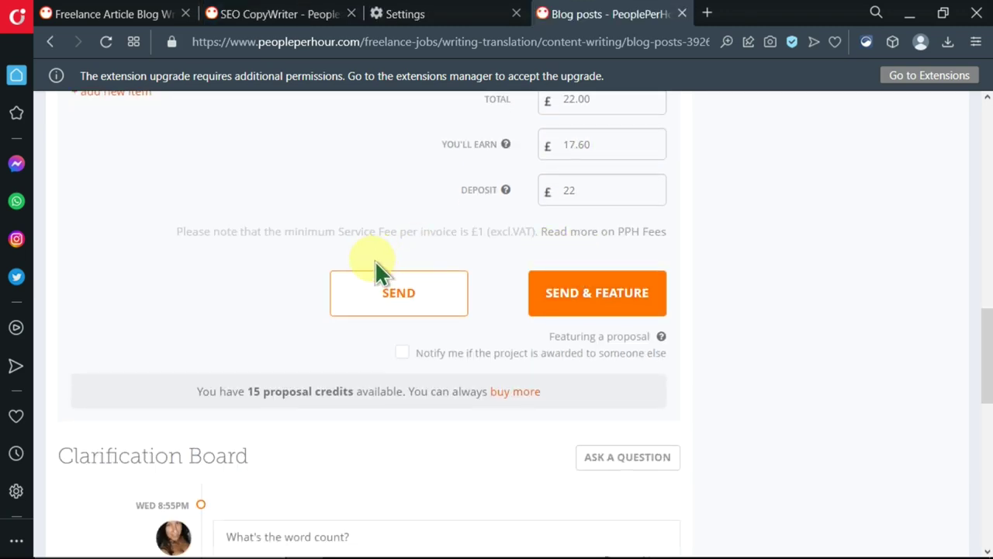
scroll(504, 248, "down", 2)
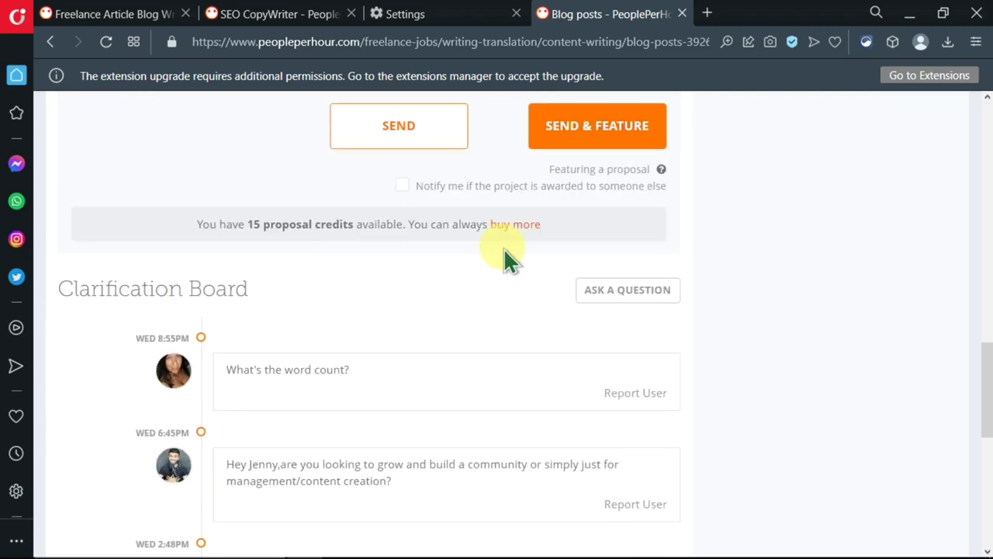
Try the proposal's option for being notified if the project is awarded to someone else
scroll(503, 259, "up", 1)
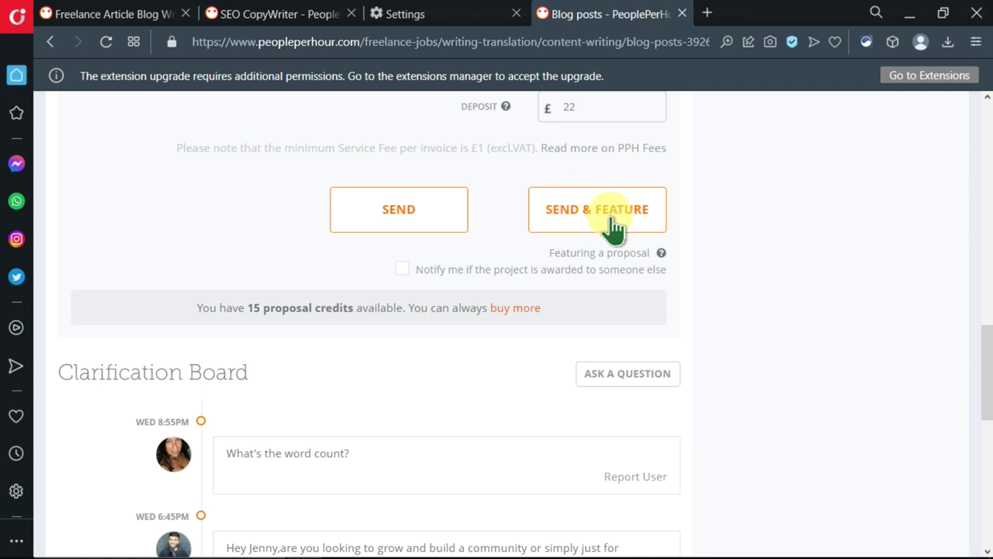
left_click(551, 221)
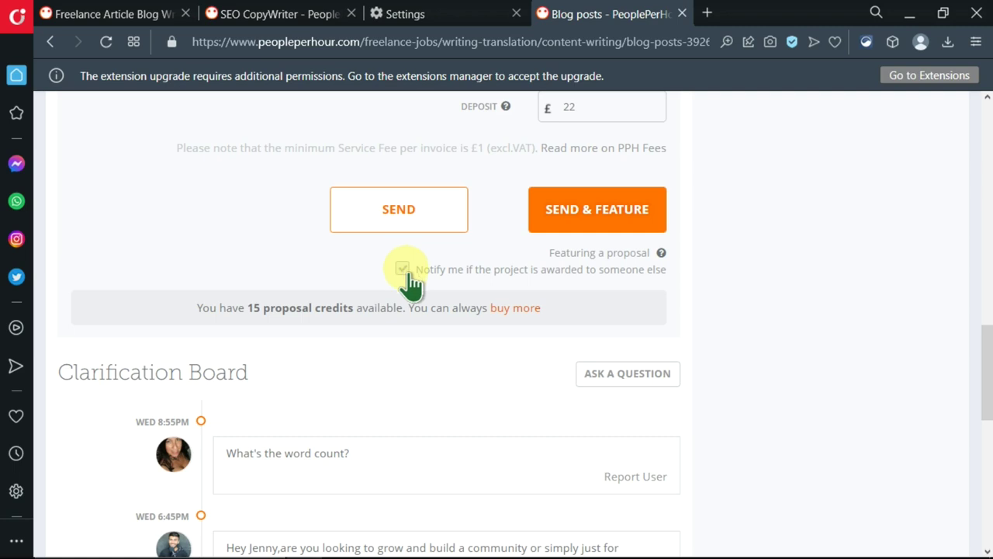
left_click(403, 269)
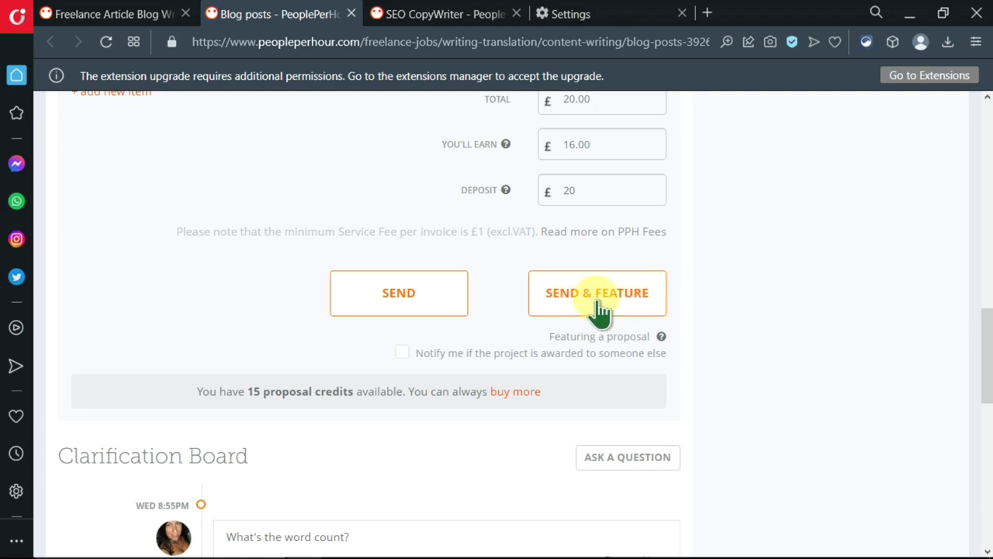
Read the proposal credits notice and the Clarification Board questions, and compare them with the Blog posts description
scroll(596, 306, "down", 3)
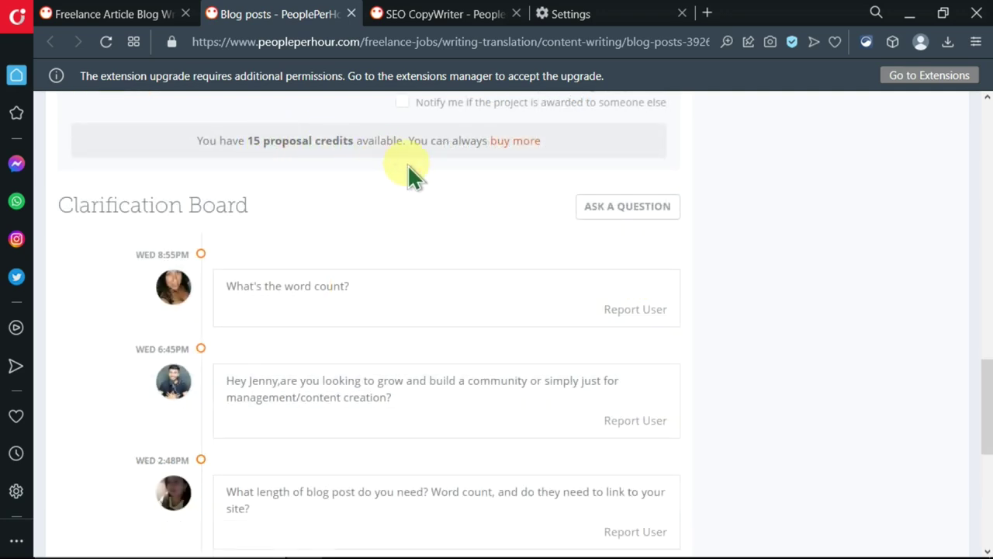
left_click_drag(279, 144, 251, 153)
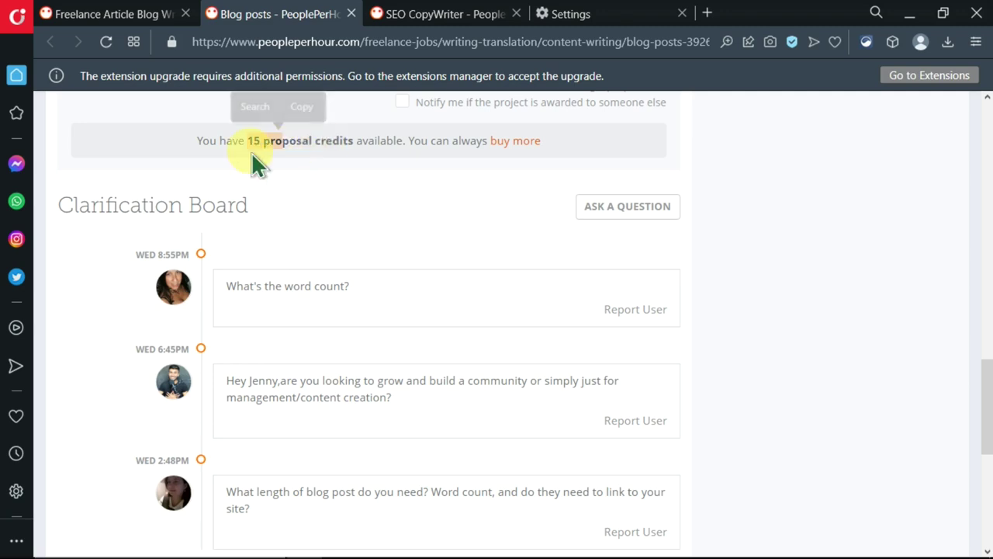
left_click(296, 161)
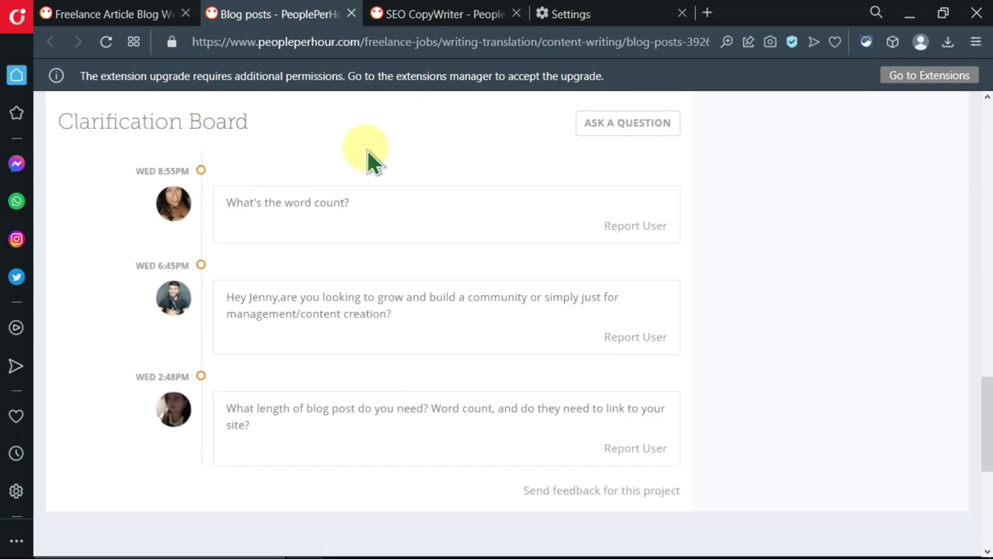
scroll(365, 154, "up", 10)
scroll(360, 160, "up", 5)
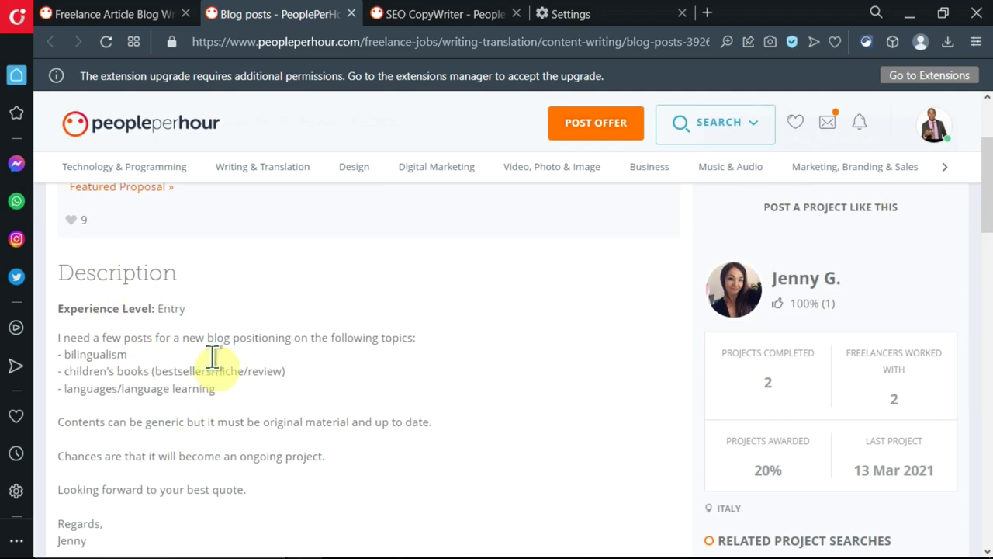
scroll(245, 338, "down", 5)
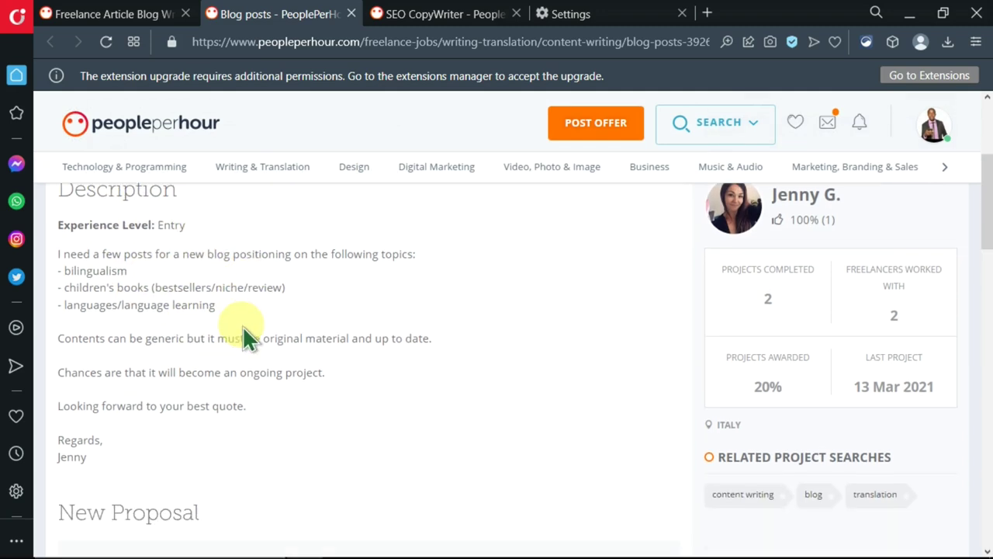
scroll(243, 324, "down", 9)
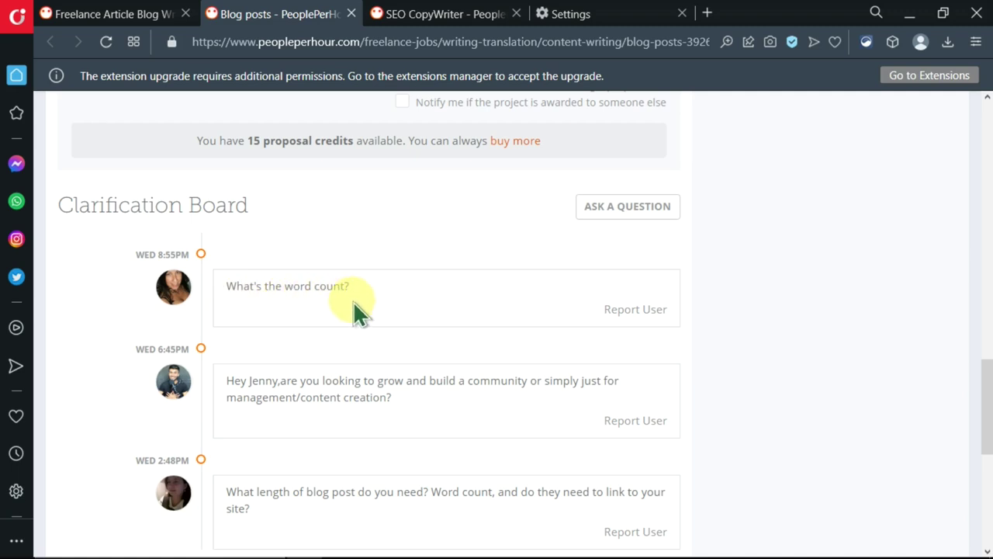
Ask the client "Increase the compensation" on the Clarification Board, confirm it is essential for the proposal, and send it
left_click(617, 207)
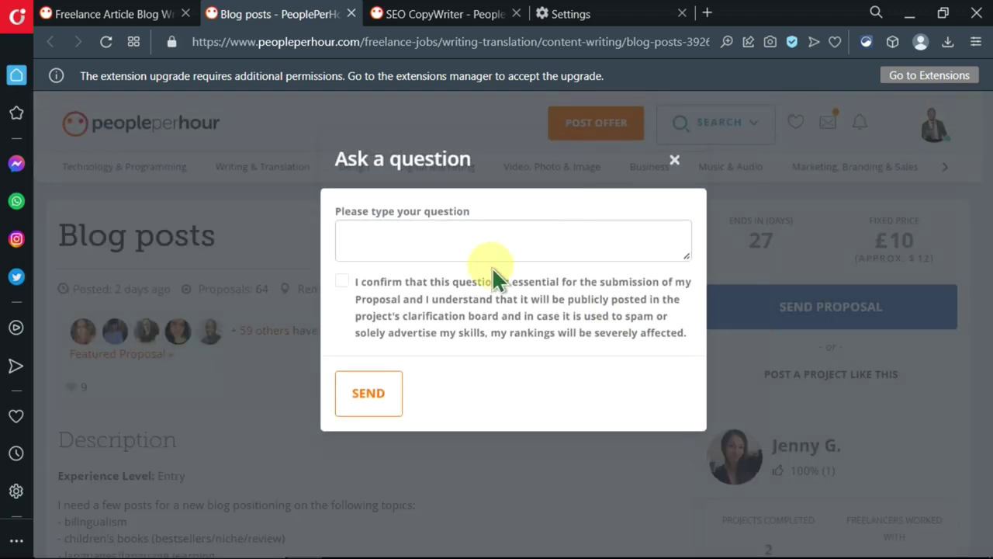
left_click(489, 250)
type("Increase the compensation")
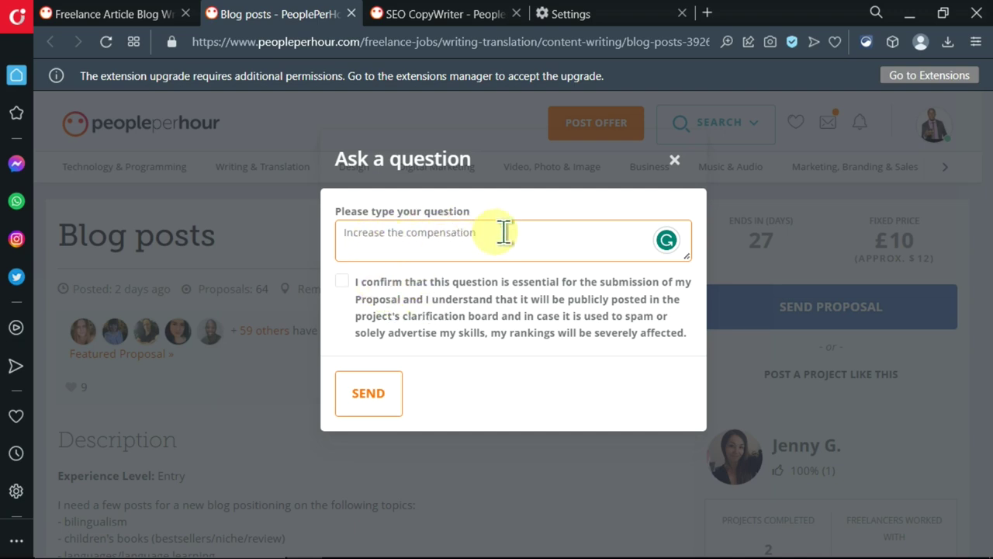
left_click(343, 283)
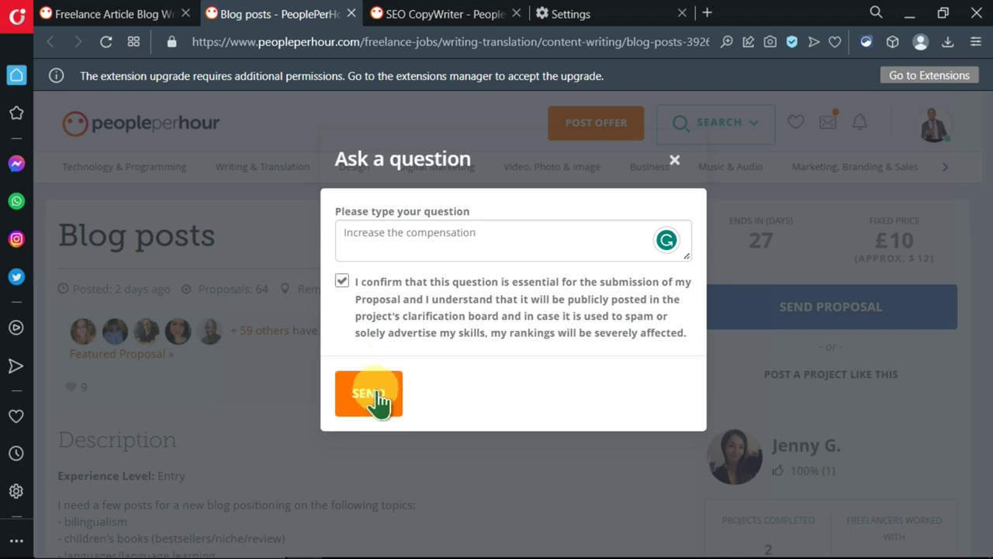
left_click(378, 398)
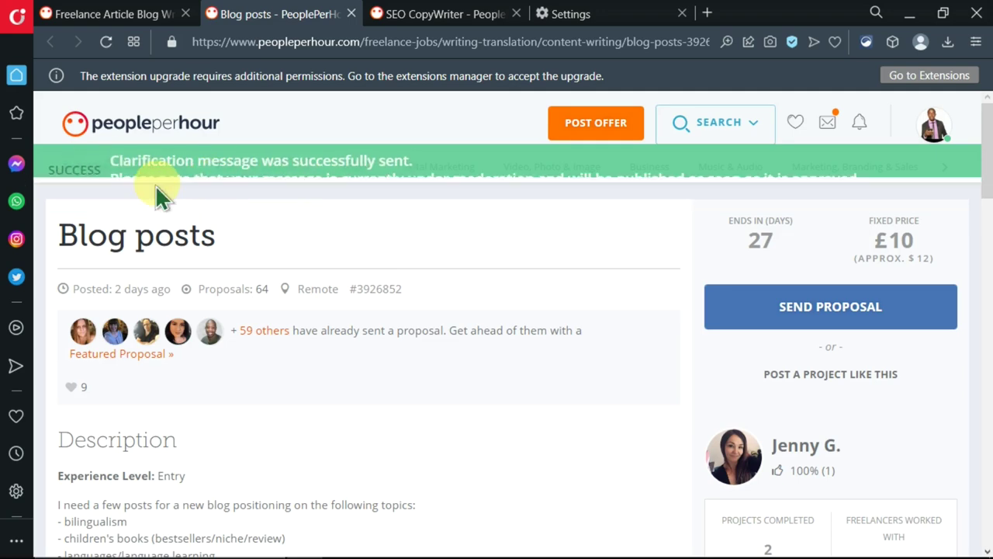
Send the completed Blog posts proposal without featuring it
scroll(380, 266, "down", 4)
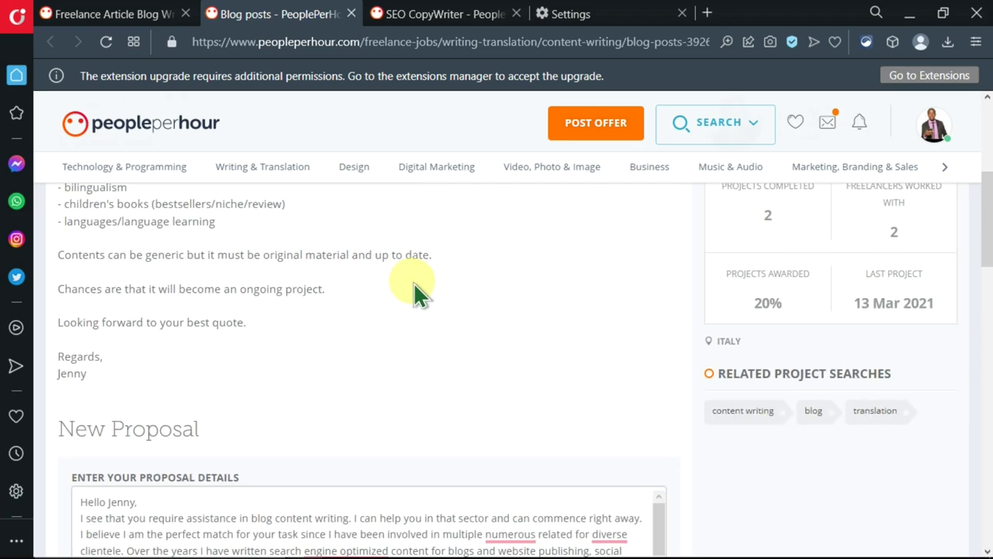
scroll(414, 284, "down", 9)
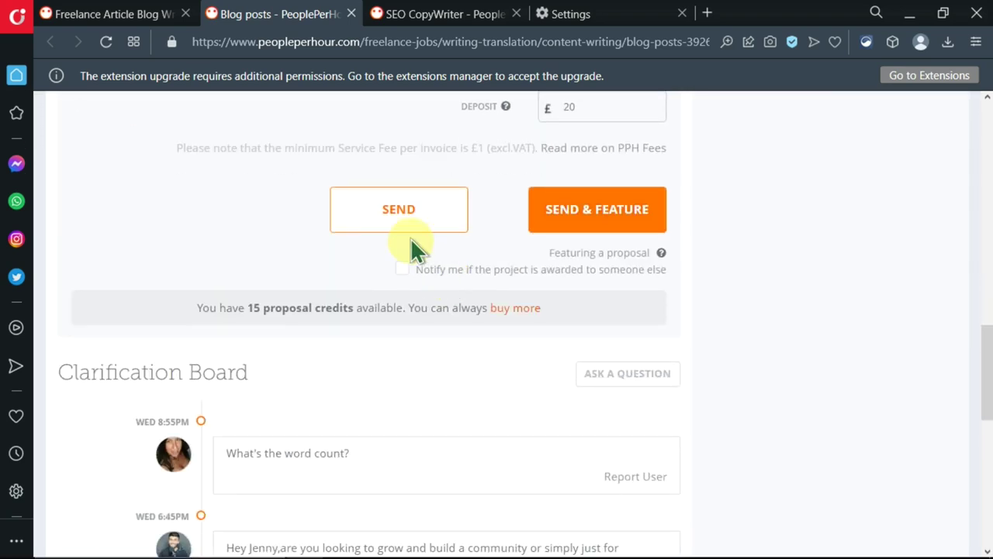
left_click(415, 218)
left_click(413, 219)
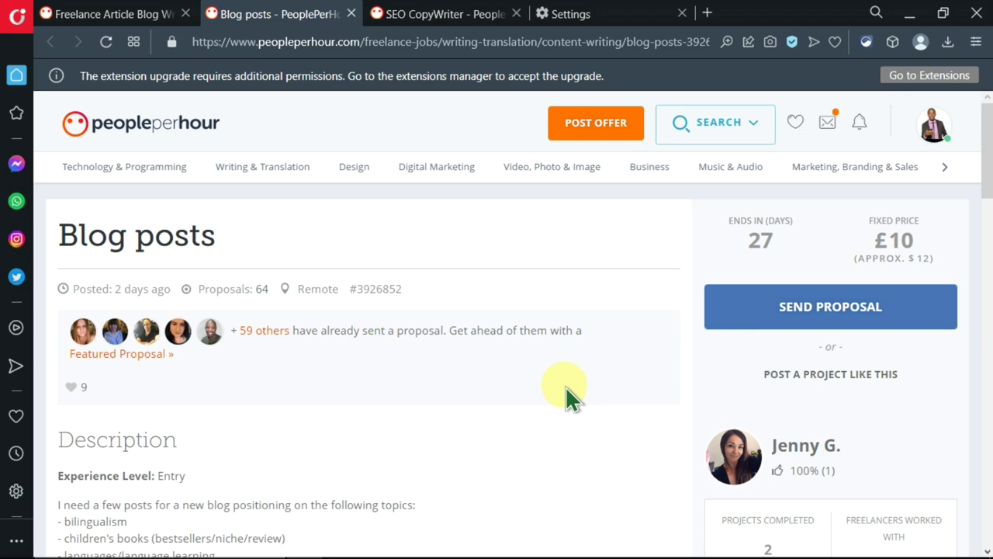
scroll(565, 386, "down", 2)
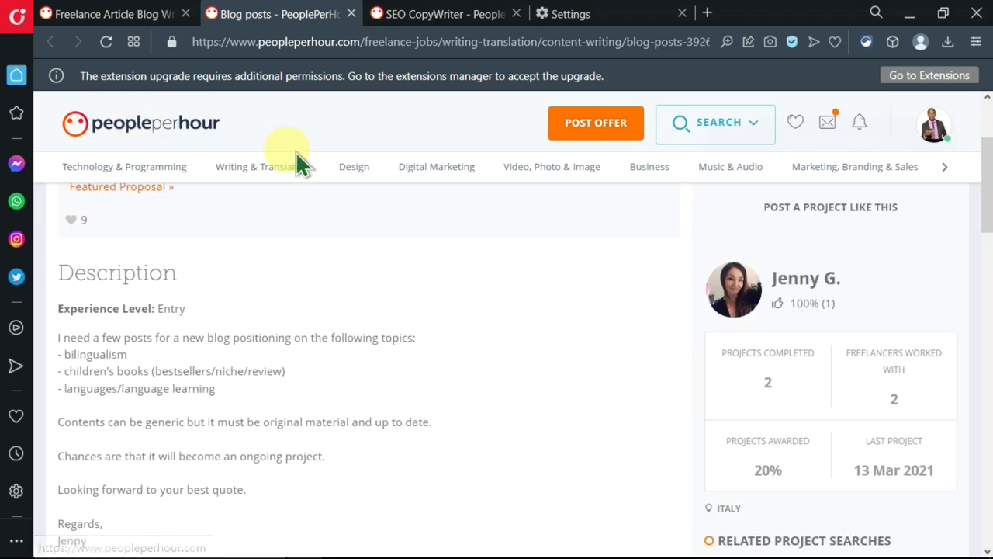